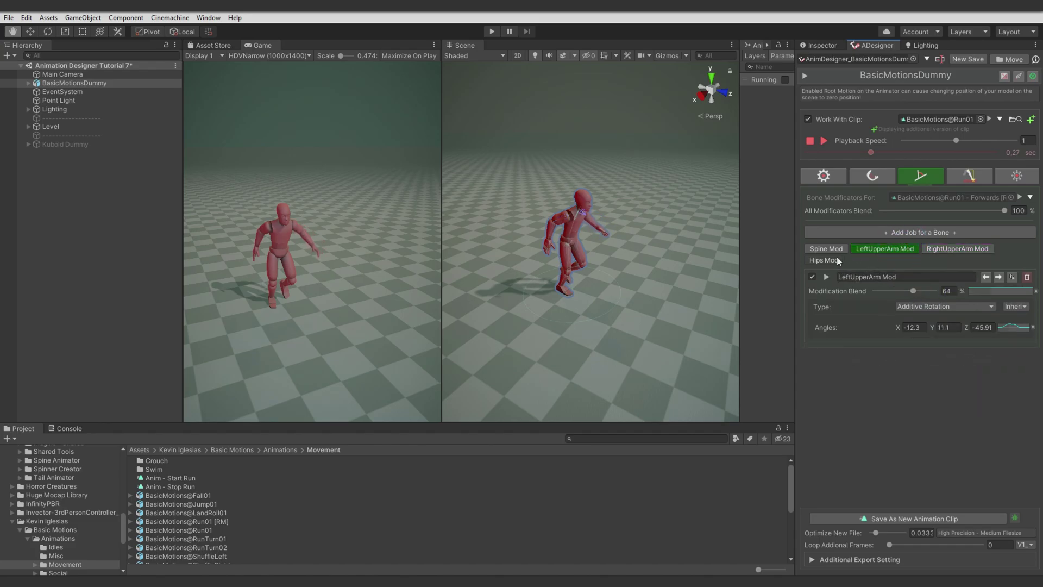
Step: Tick the Hips Mod bone modifier for additive hip rotation, leaving Modification Blend at 100%
mouse_move(603, 255)
left_mouse_down("alt")
mouse_move(574, 261)
mouse_move(588, 256)
left_mouse_up("alt")
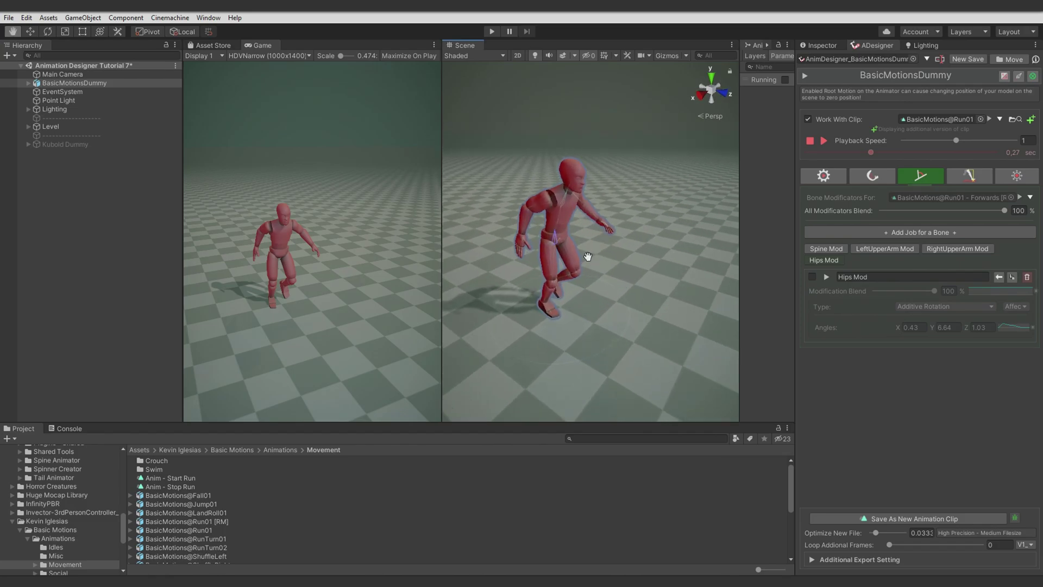
left_click(812, 276)
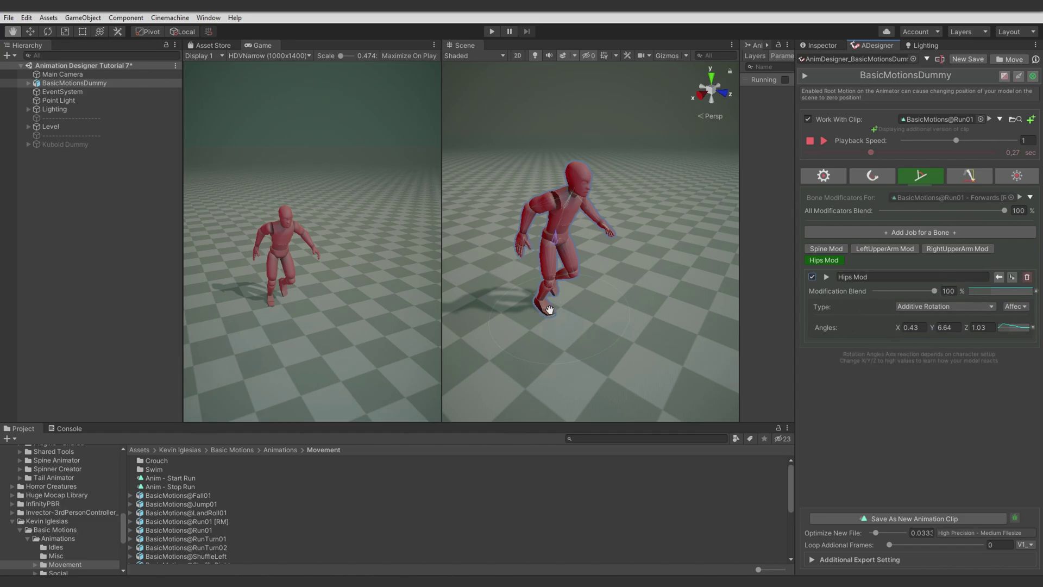
left_click_drag(932, 290, 954, 295)
Step: Enable IK Configuration for Run01 and set the Main & Hips Pelvis Offsets Blend to 0%
left_click(960, 177)
left_click(808, 196)
left_click_drag(619, 272, 655, 236, "alt")
left_click(997, 217)
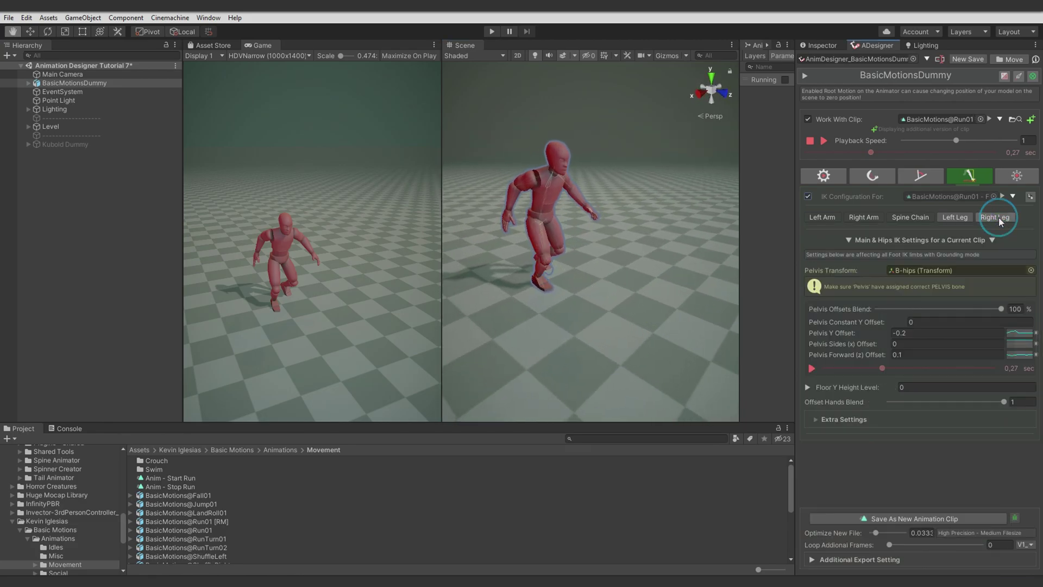
left_click_drag(998, 305, 852, 314)
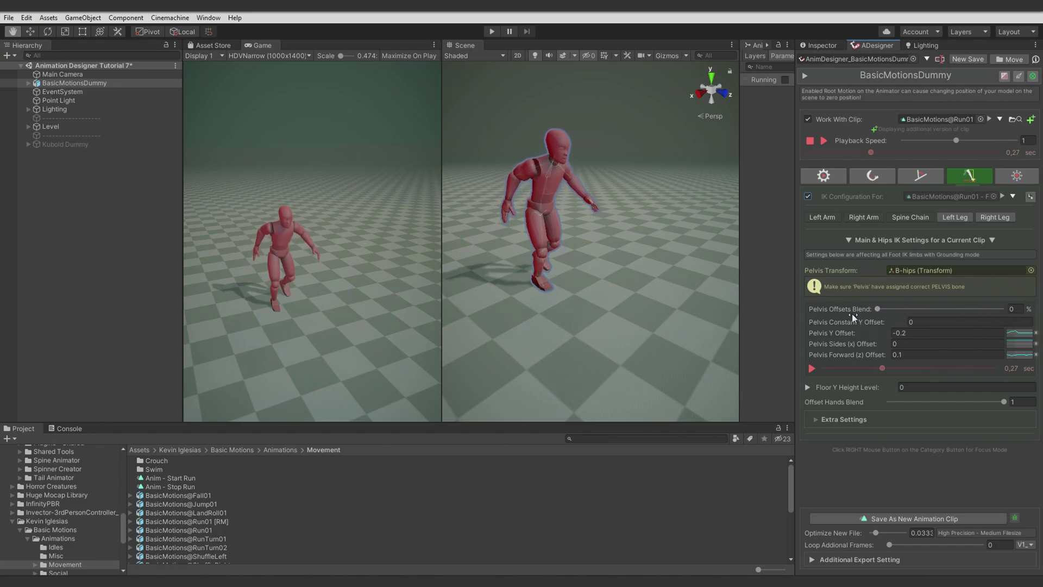
Step: Bring up the Left Leg IK settings with the clip preview rewound to 0 seconds
left_click(992, 215)
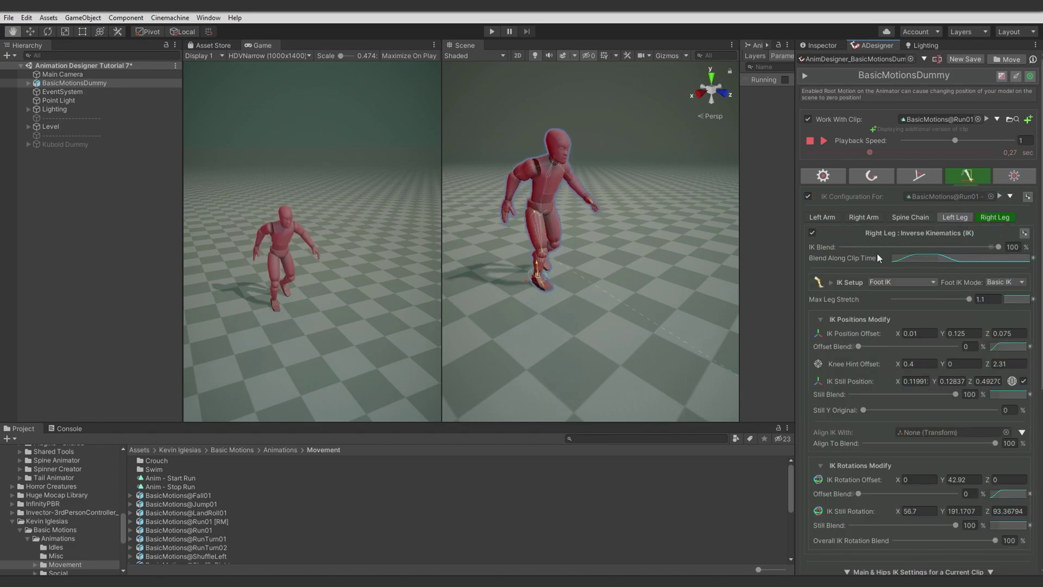
left_click(954, 216)
left_click_drag(659, 270, 682, 281, "alt")
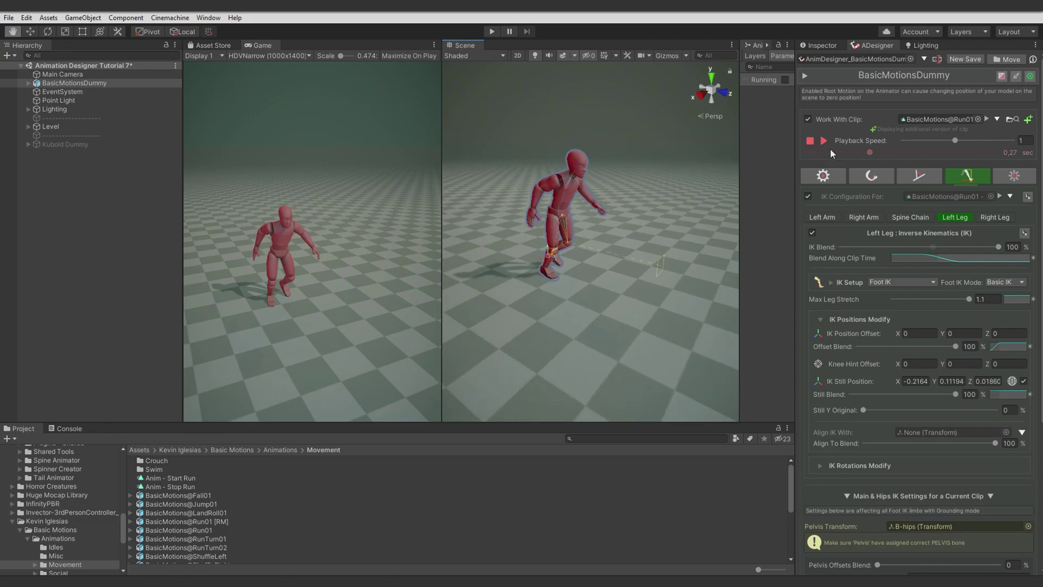
left_click_drag(829, 151, 791, 152)
left_click_drag(562, 263, 670, 317)
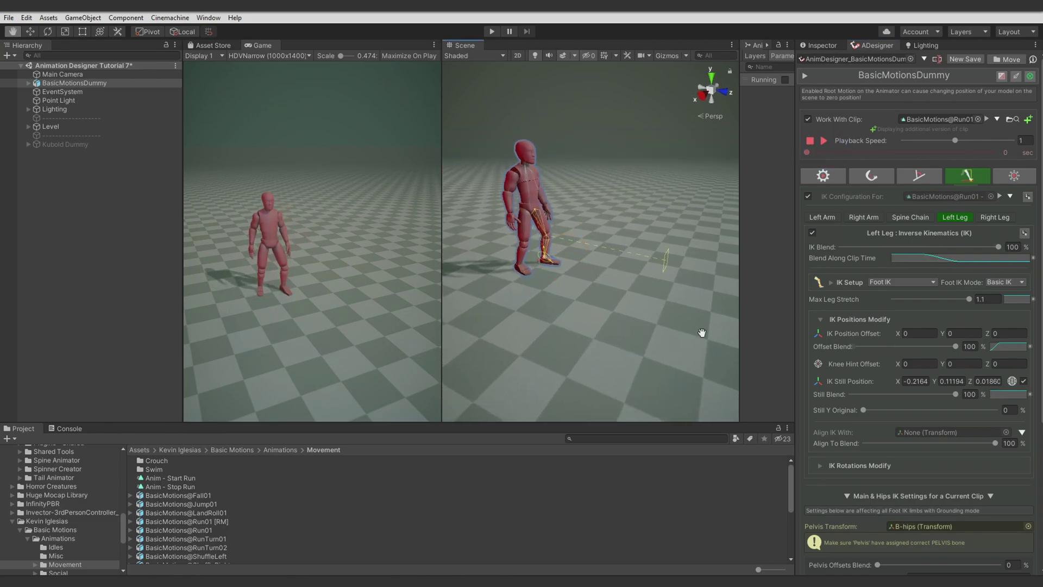
scroll(859, 340, "down", 3)
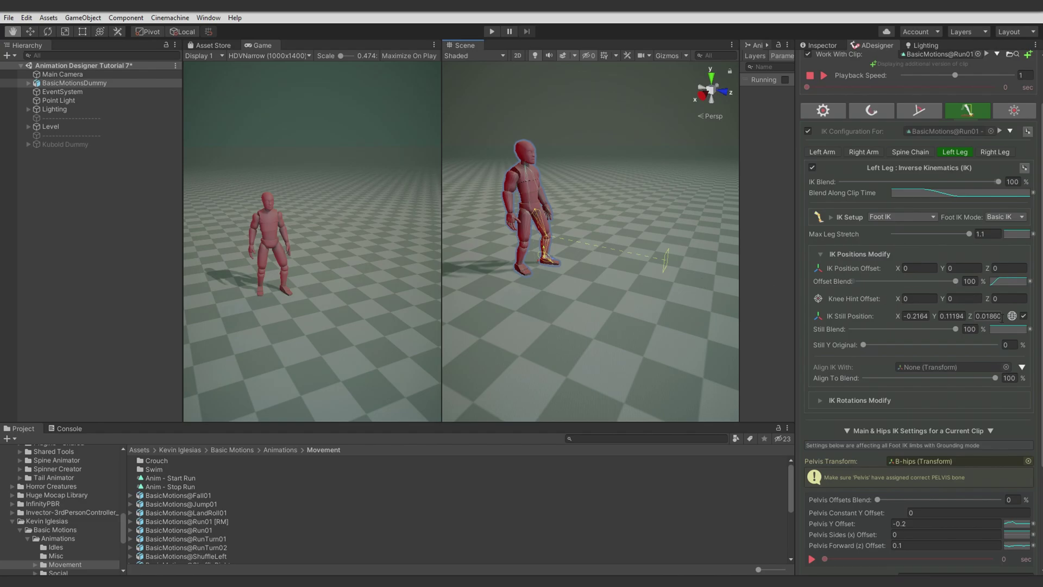
Step: Toggle the Left Leg IK Still Position off and back on, comparing the running poses
left_click(1020, 317)
left_click_drag(807, 88, 920, 108)
left_click(1024, 316)
left_click_drag(809, 87, 877, 111)
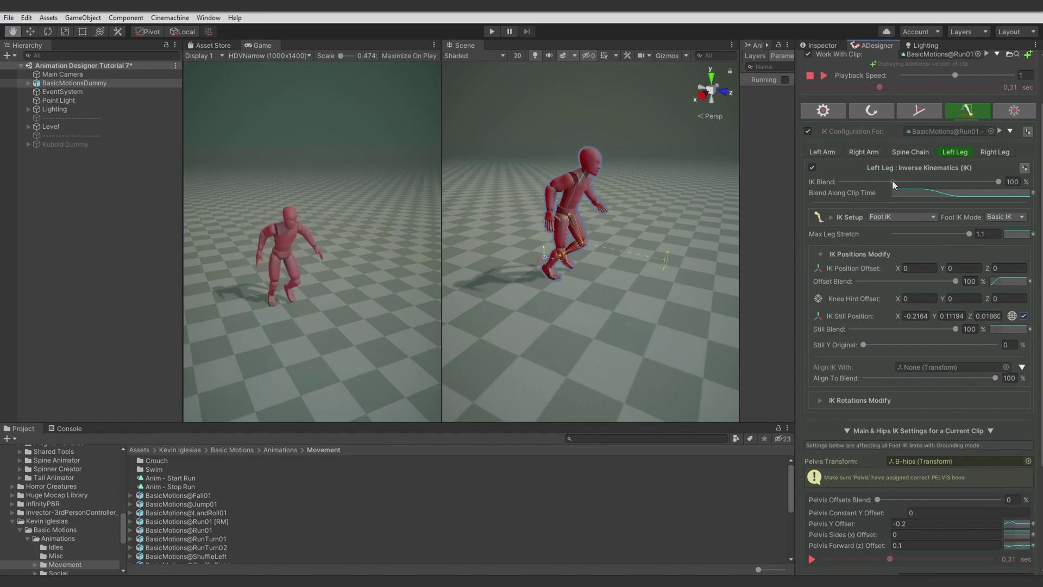
Step: Review the Left Leg Blend Along Clip Time curve, then scrub the preview from 0.11 seconds
left_click(921, 190)
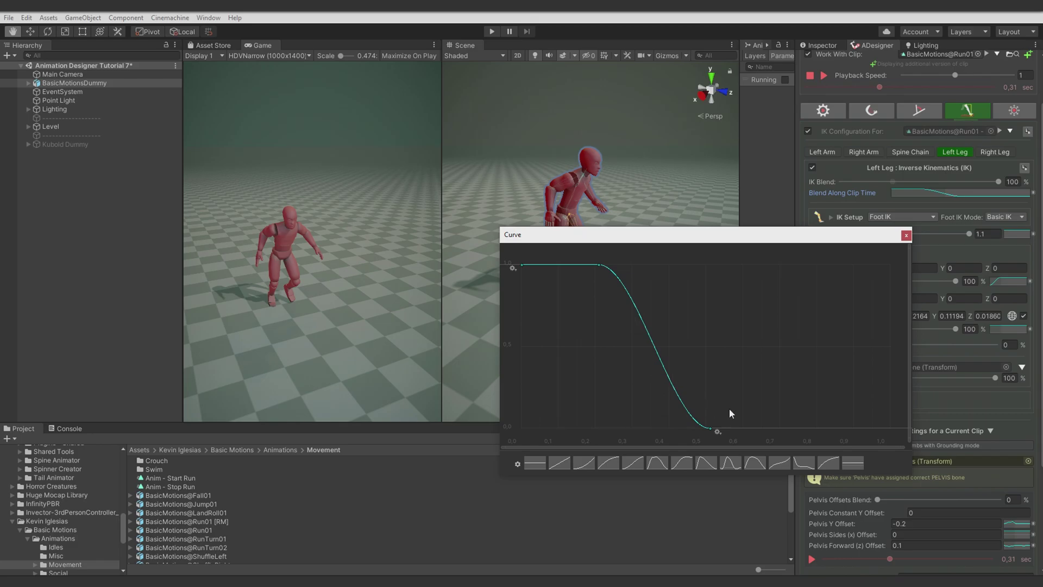
left_click(906, 235)
left_click_drag(844, 86, 831, 87)
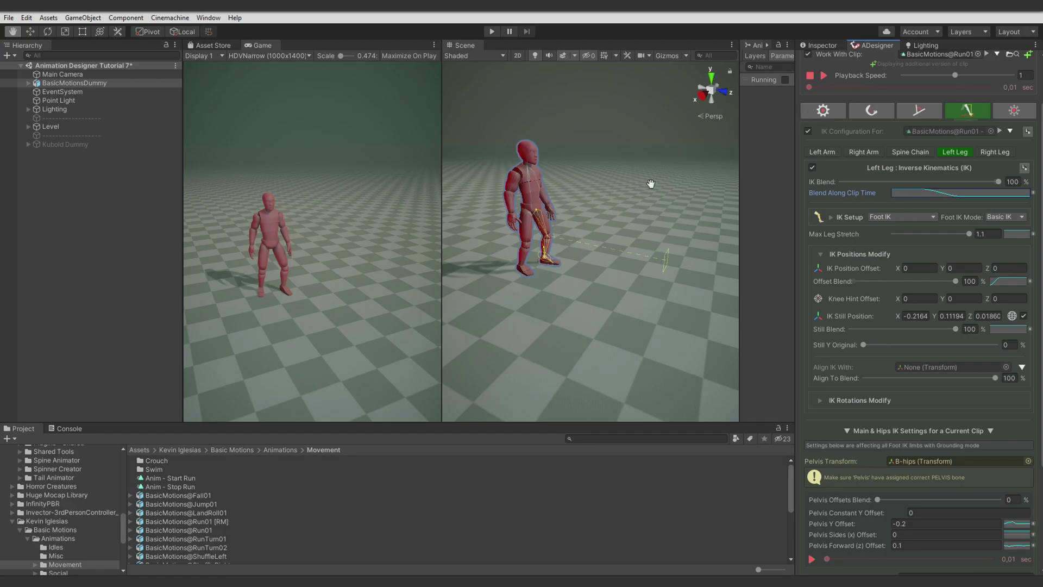
mouse_move(812, 86)
left_mouse_down()
mouse_move(903, 98)
mouse_move(811, 102)
left_mouse_up()
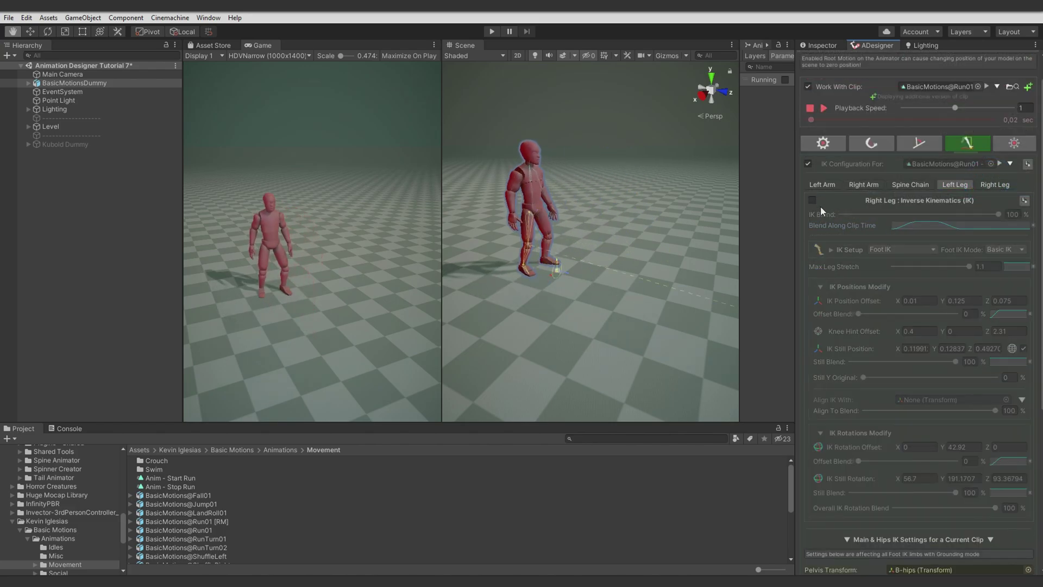
Step: Enable Right Leg IK with Offset Blend 0 and zero the knee hint X and Z offsets
left_click(812, 201)
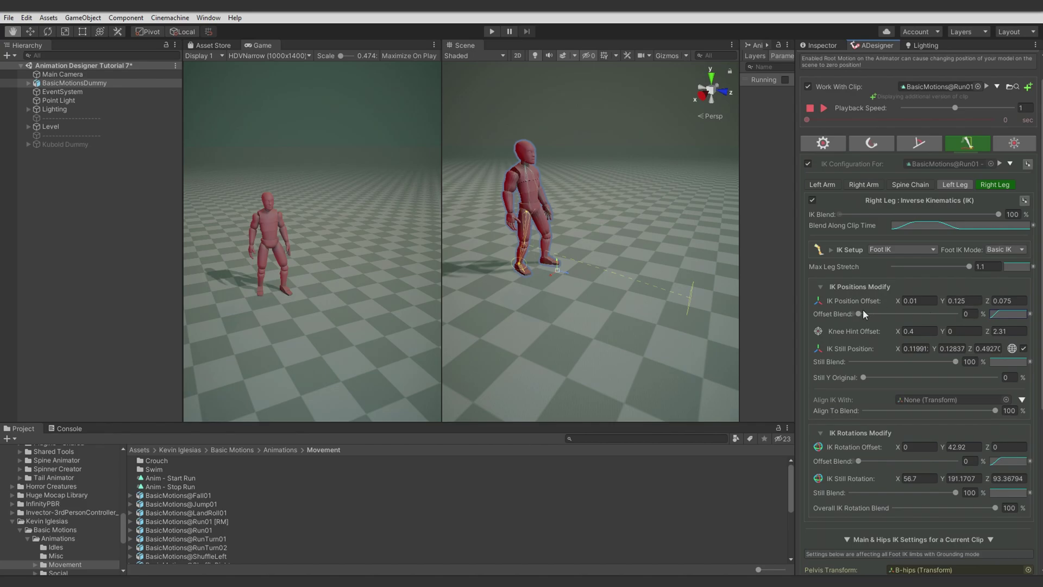
left_click_drag(880, 314, 857, 314)
left_click(1010, 332)
type("0")
left_click(919, 330)
type("0")
Step: Set the right knee hint offset to X 1.02, Y 0, Z 4, checking the knee in the preview
left_click_drag(822, 120, 872, 120)
right_click_drag(740, 201, 290, 262)
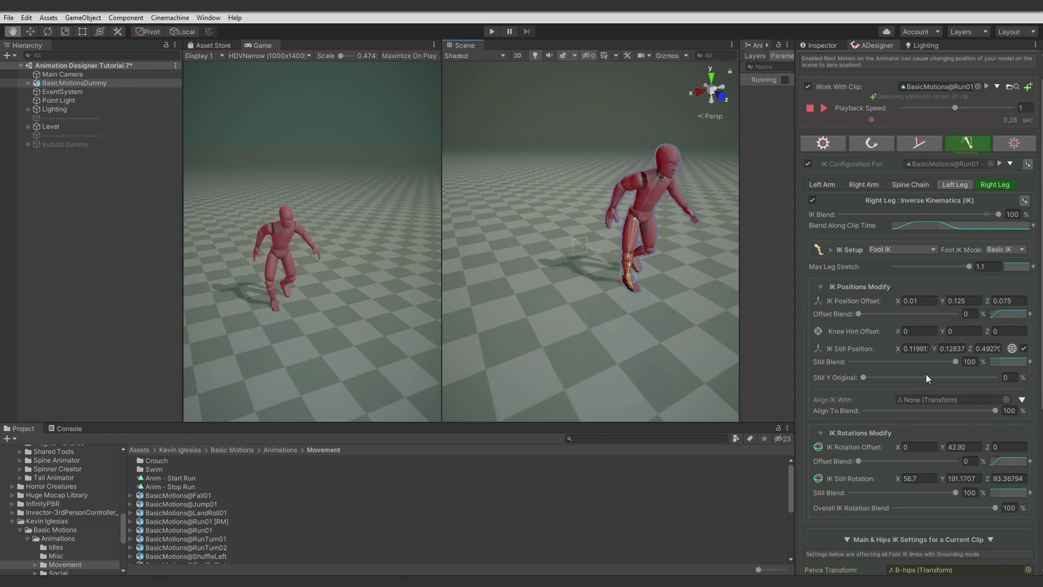
left_click(1003, 328)
type("3.6")
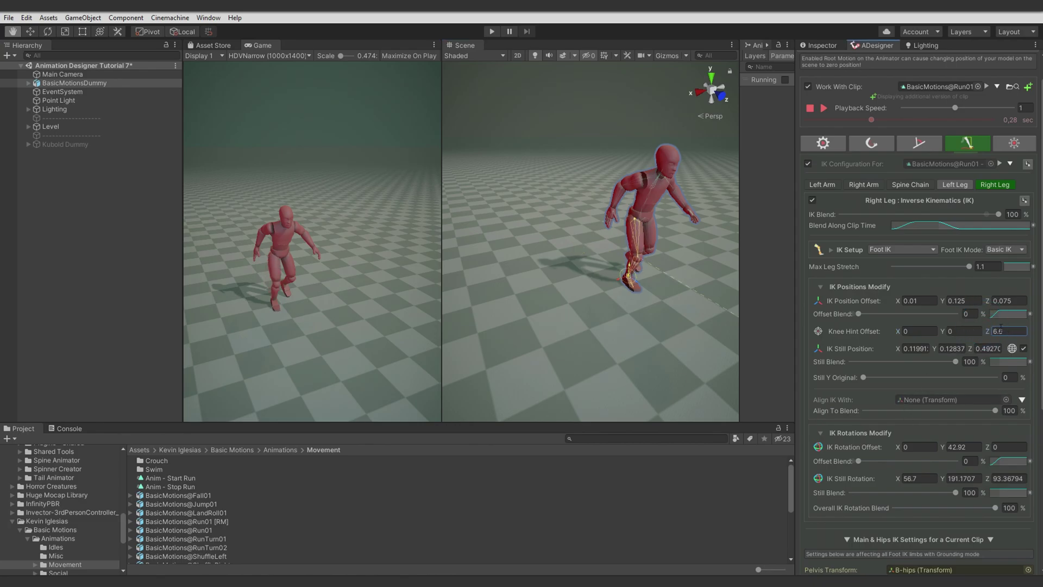
left_click_drag(897, 332, 914, 343)
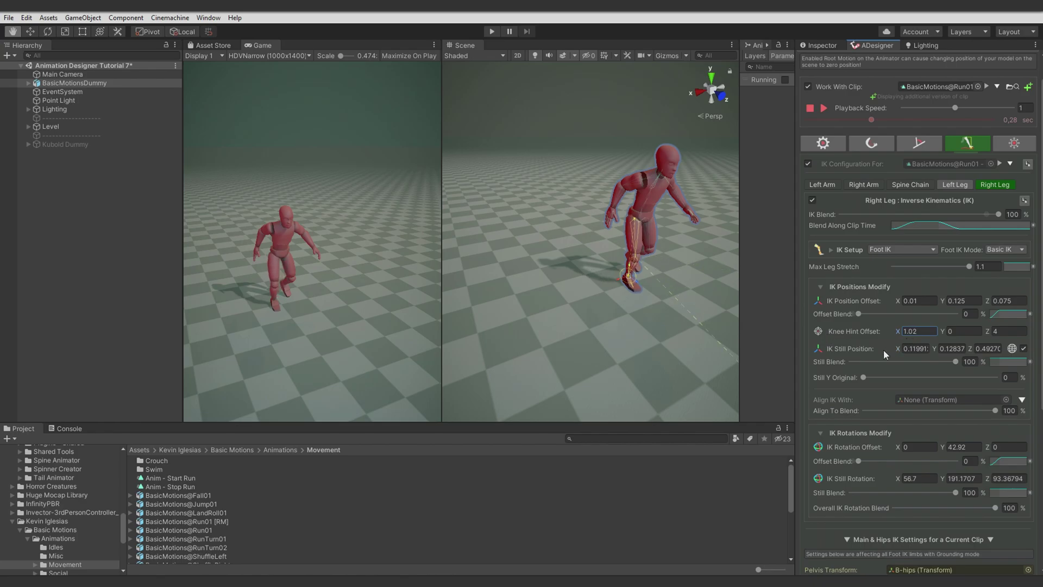
scroll(855, 364, "down", 3)
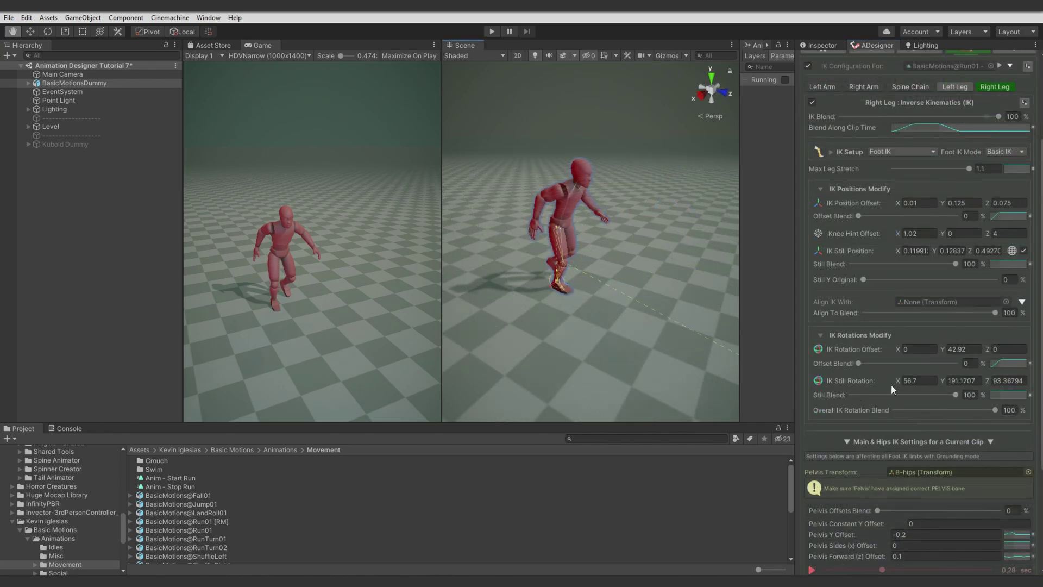
scroll(898, 377, "up", 4)
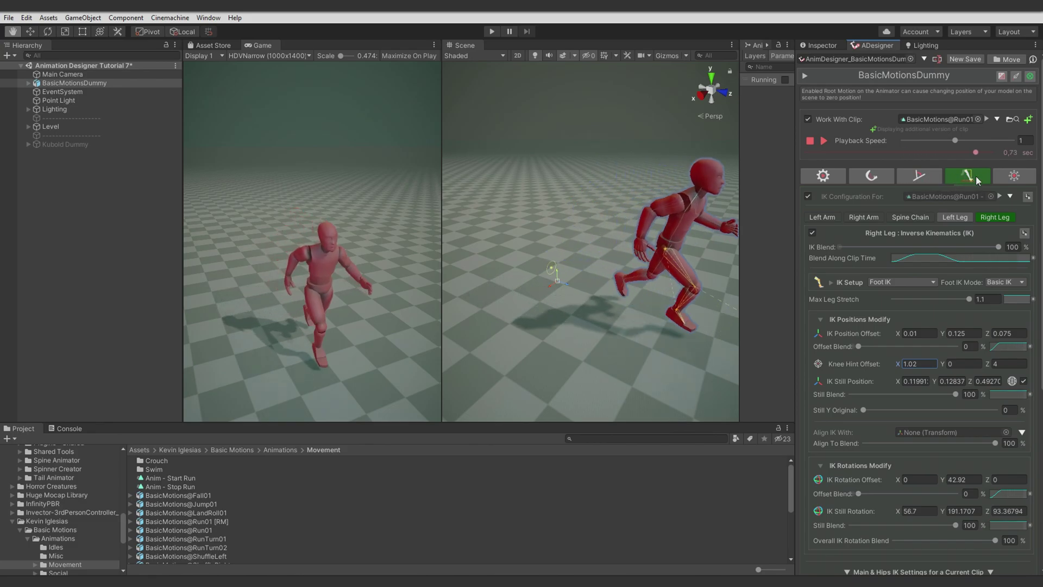
scroll(862, 331, "down", 2)
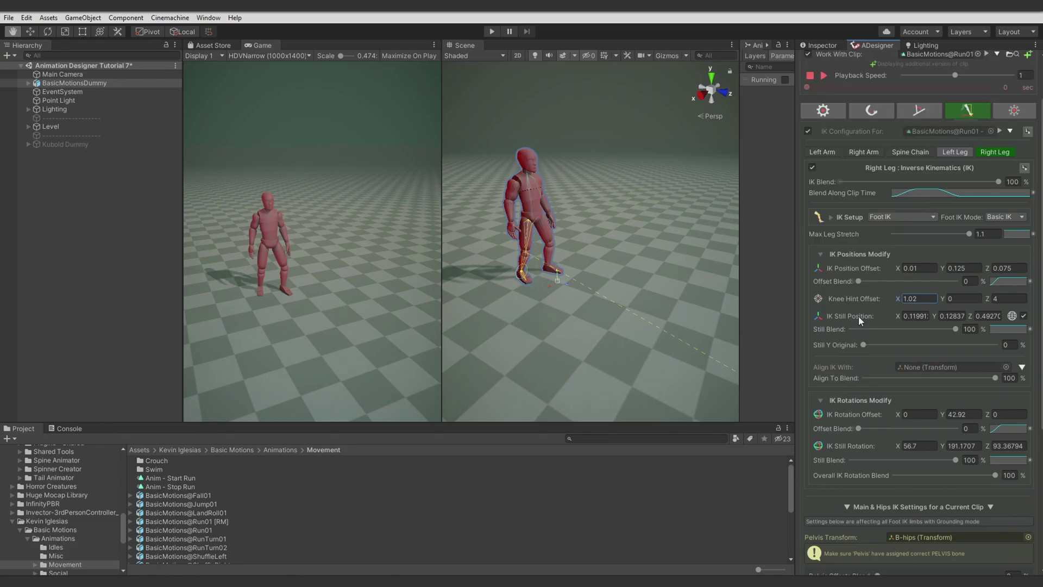
scroll(859, 315, "up", 2)
Step: Raise the Pelvis Offsets Blend and review the Pelvis Y offset curve (-0.2)
left_click(995, 185)
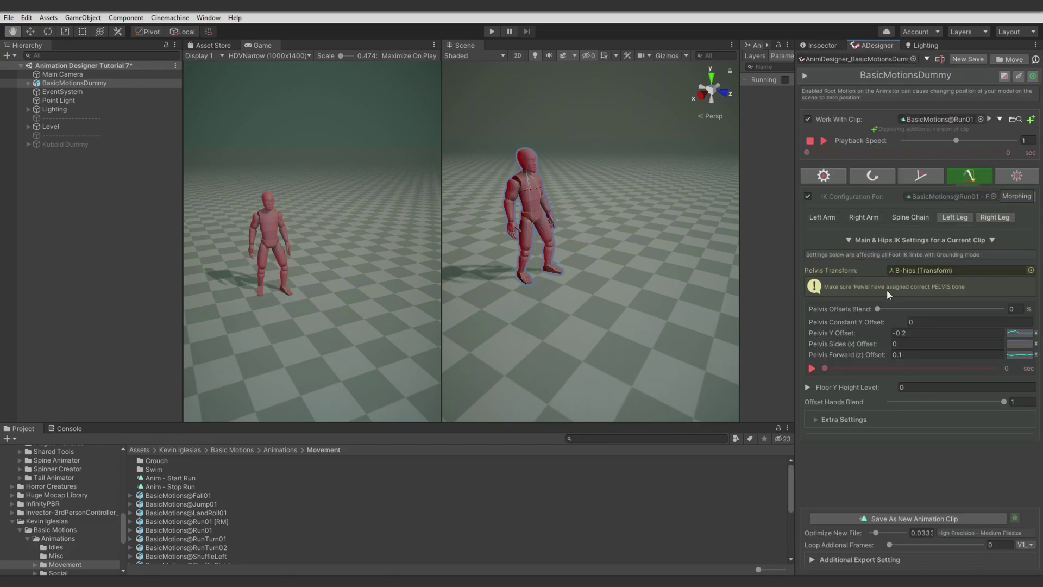
left_click_drag(883, 308, 945, 311)
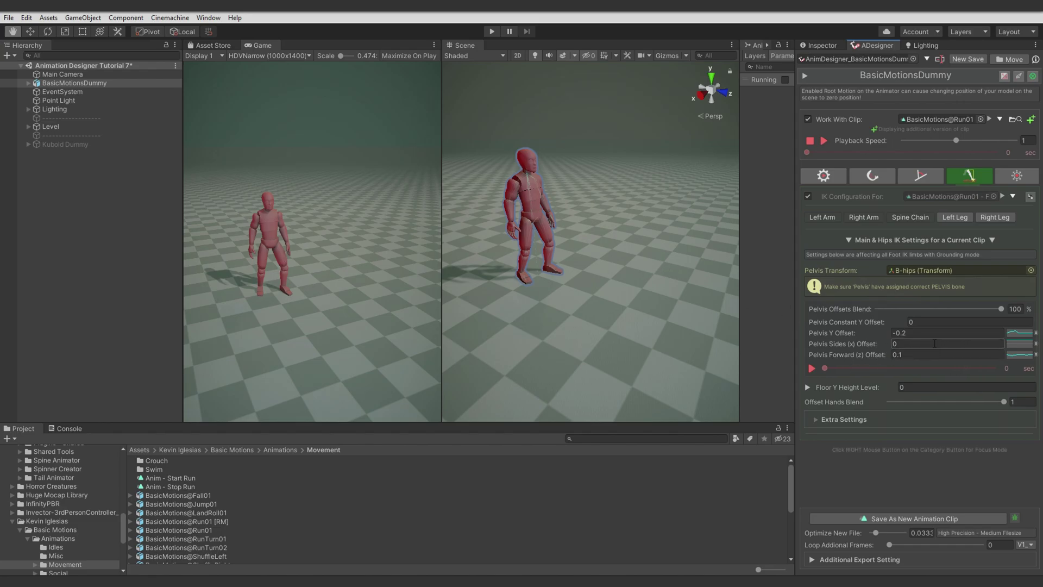
left_click_drag(807, 153, 842, 153)
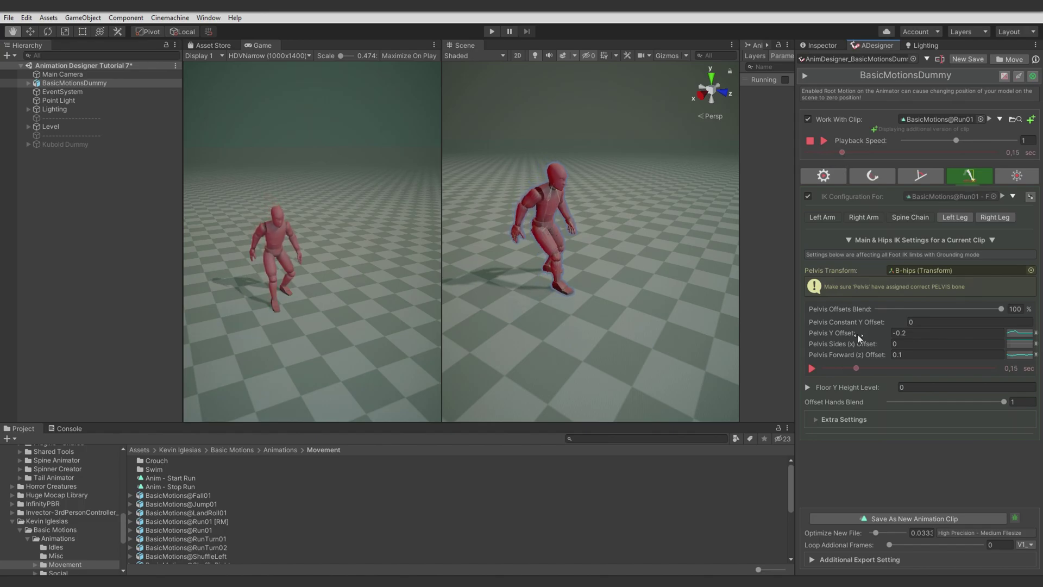
left_click(1019, 332)
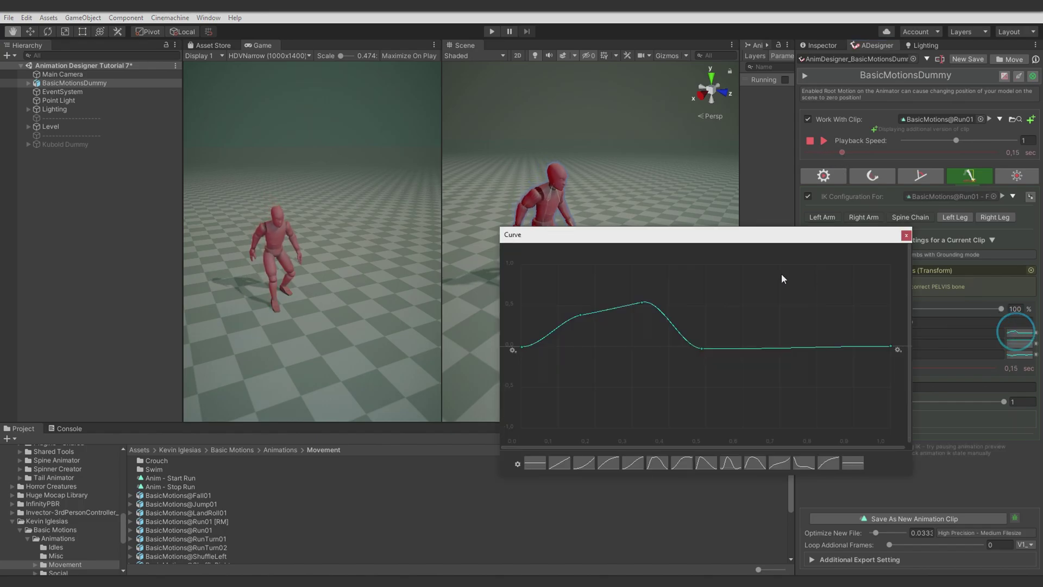
left_click_drag(705, 236, 609, 282)
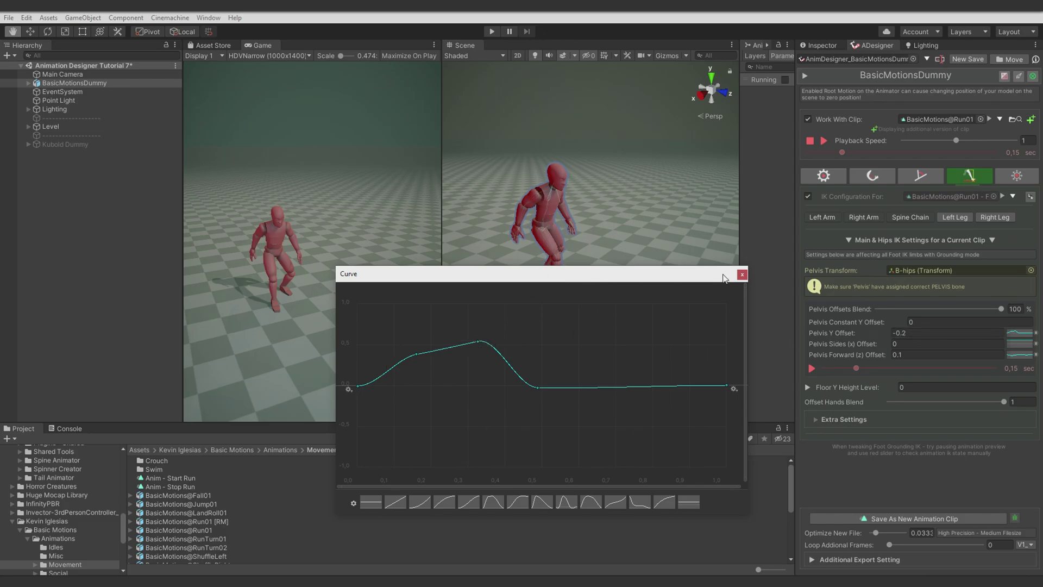
left_click(742, 274)
Step: Set Pelvis Offsets Blend to 100% and review the pelvis forward offset curve (0.1)
mouse_move(842, 153)
left_mouse_down()
mouse_move(796, 145)
mouse_move(846, 152)
left_mouse_up()
left_click_drag(1001, 308, 998, 309)
left_click(1001, 308)
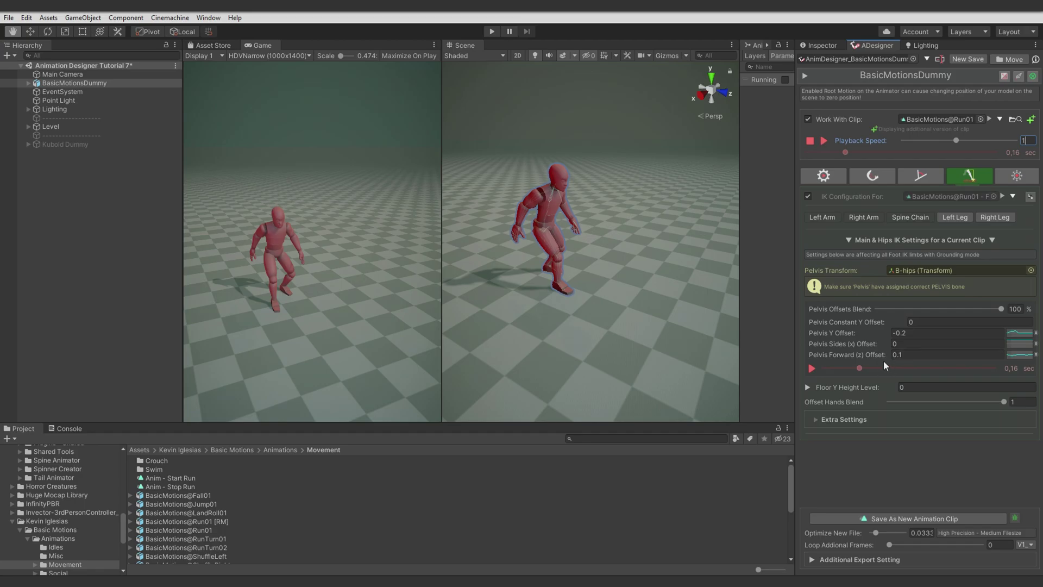
left_click(1019, 354)
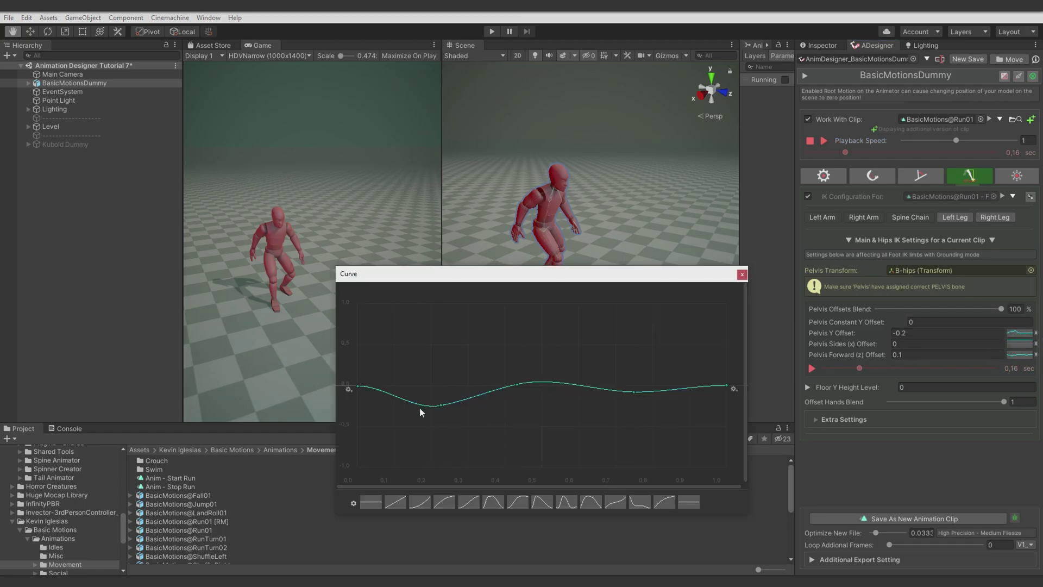
left_click_drag(545, 279, 521, 277)
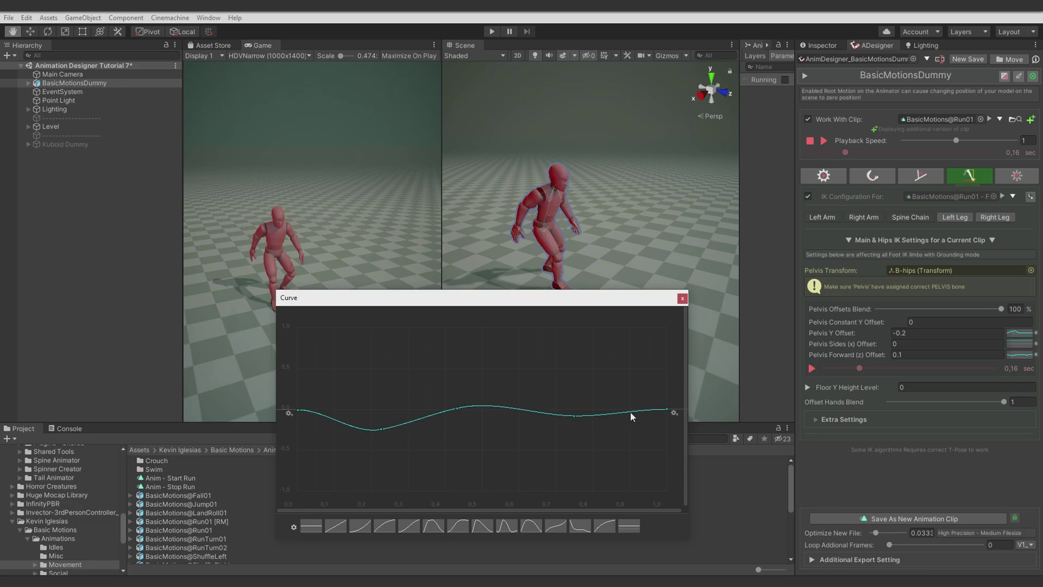
left_click(683, 299)
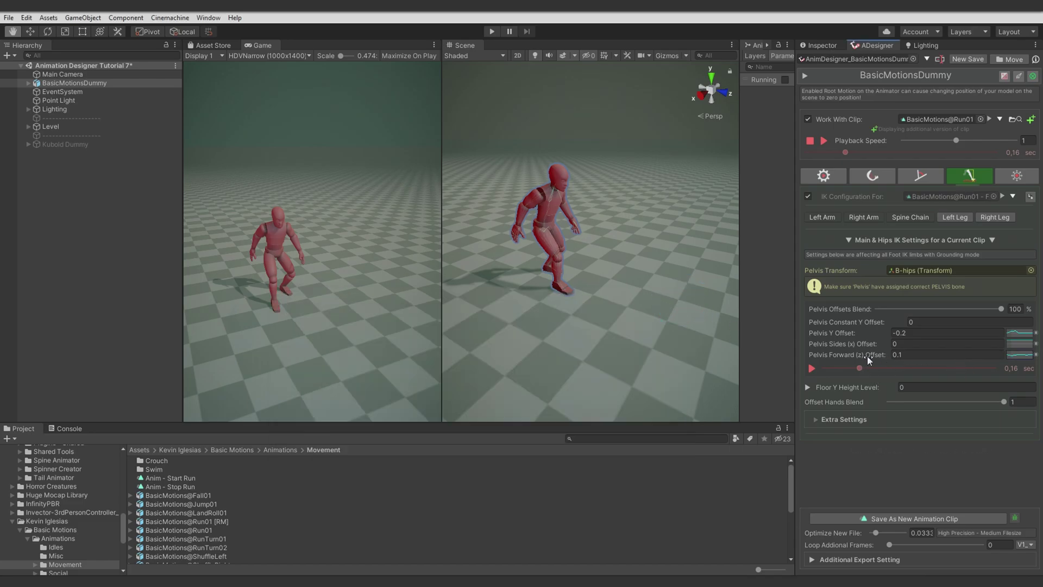
left_click_drag(861, 365, 954, 373)
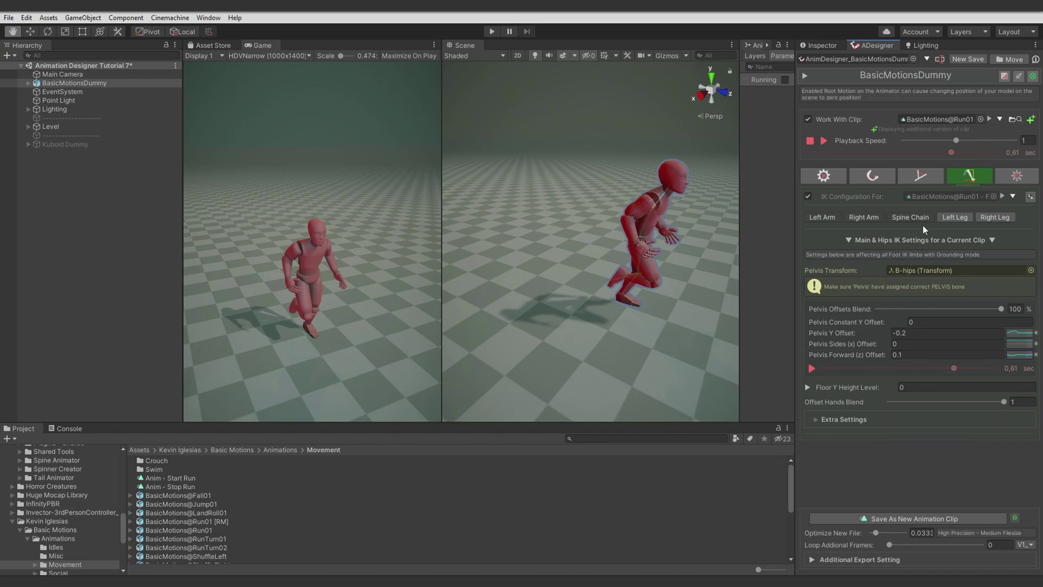
left_click(920, 175)
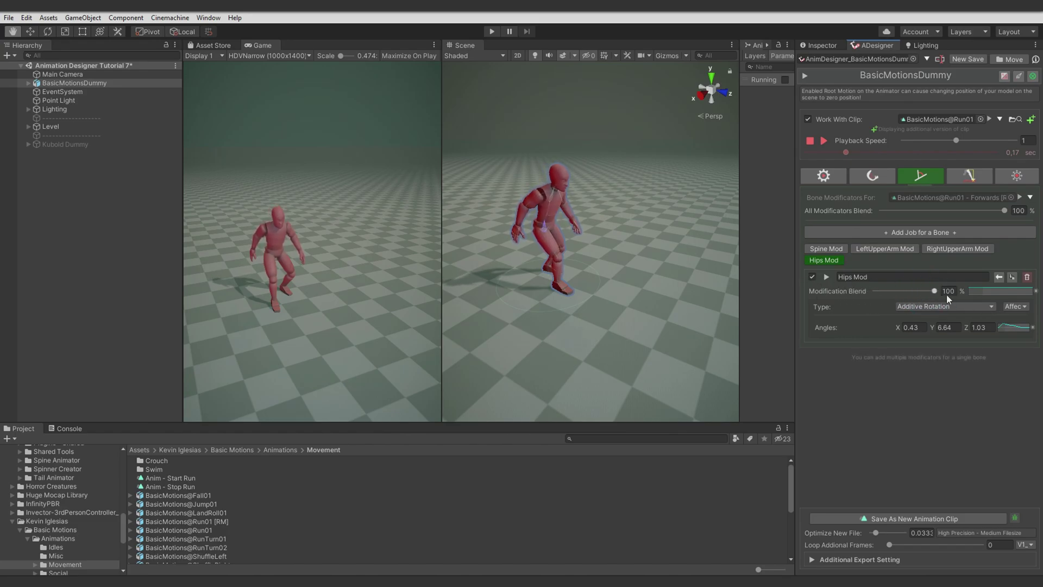
Step: Try Last_Override order for Hips Mod, revert it to Affect IK, and stop the preview
left_click(1013, 307)
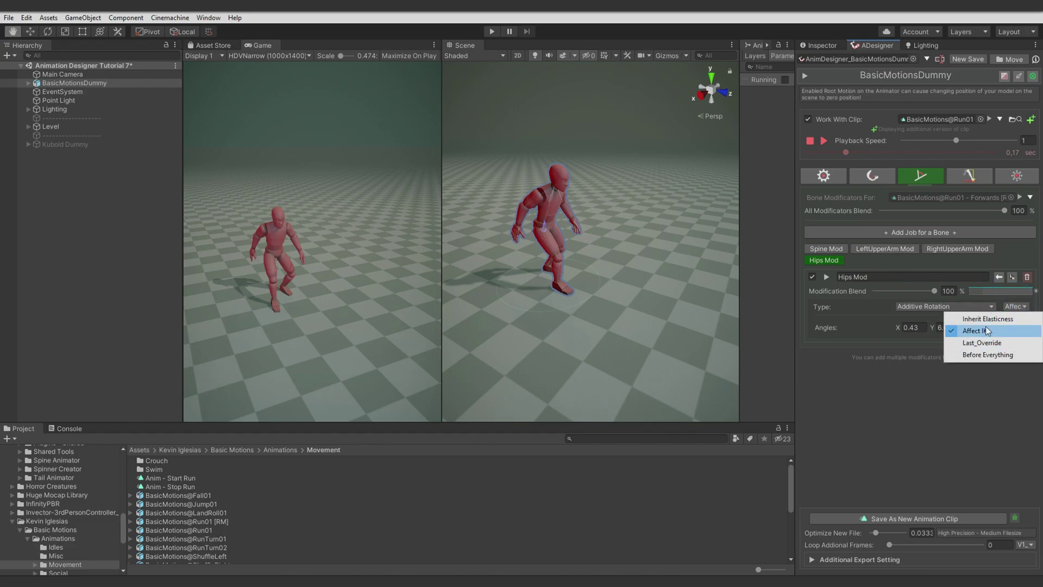
left_click(977, 342)
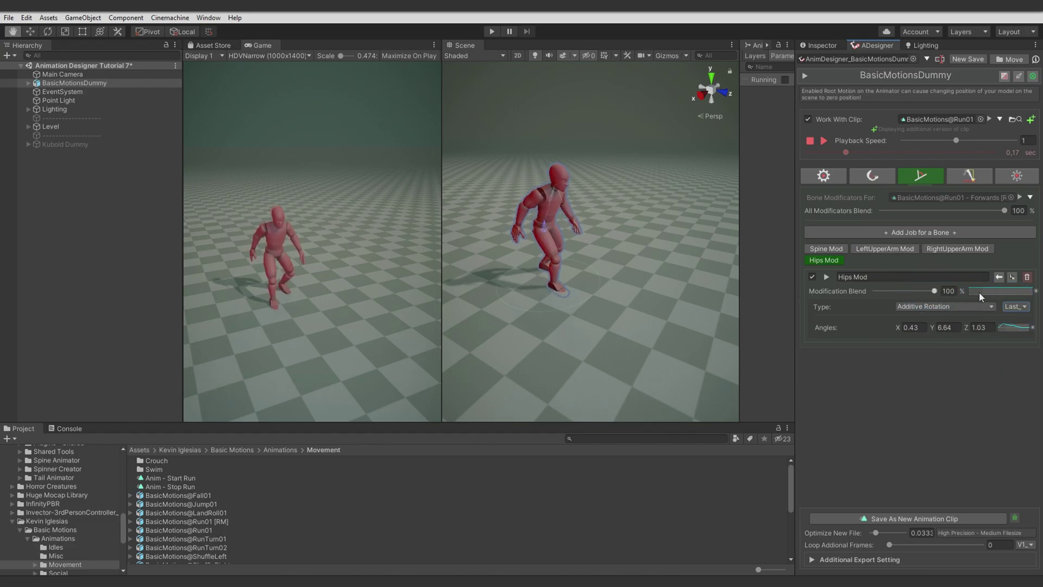
left_click(1015, 306)
left_click(1005, 332)
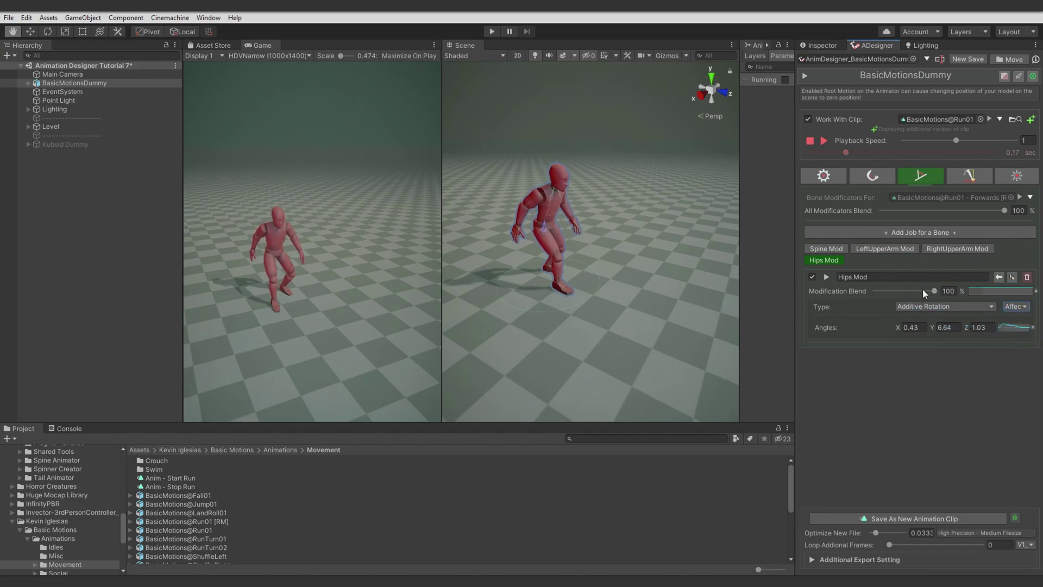
left_click(810, 141)
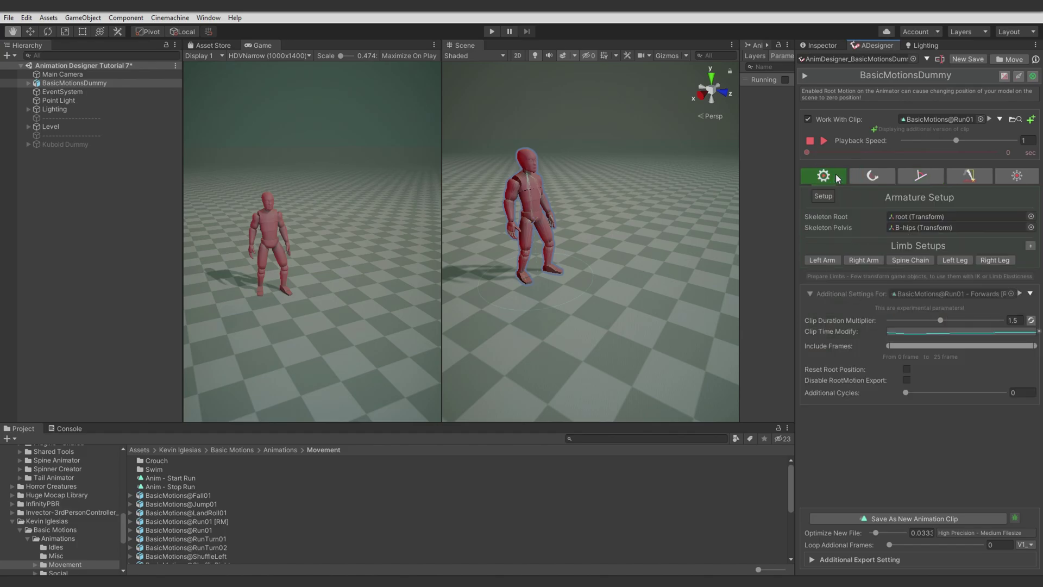
Step: Expand Additional Export Setting and review the Force Original with RootMotion option
left_click(859, 559)
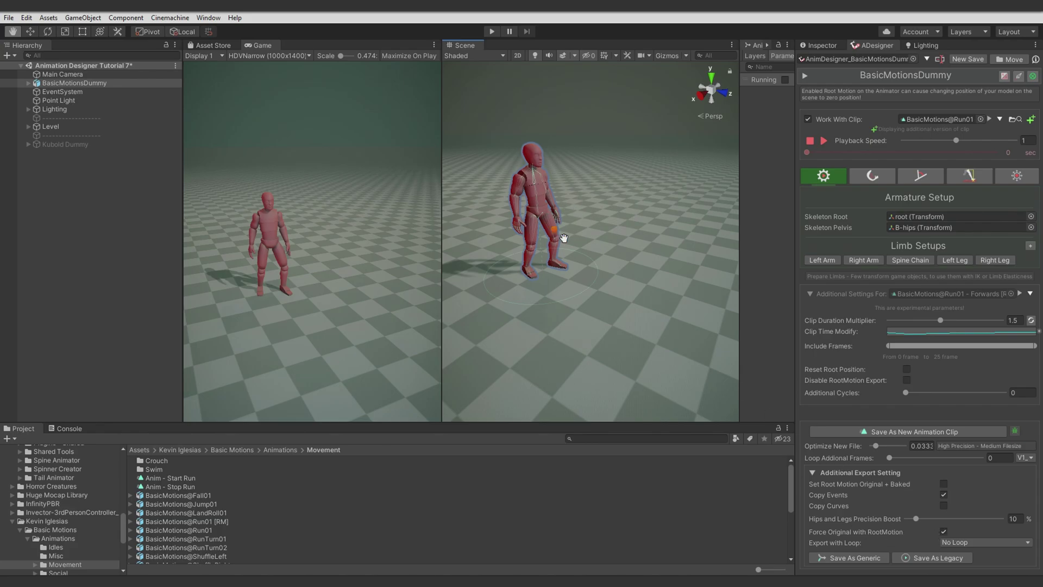
left_click_drag(559, 233, 574, 249)
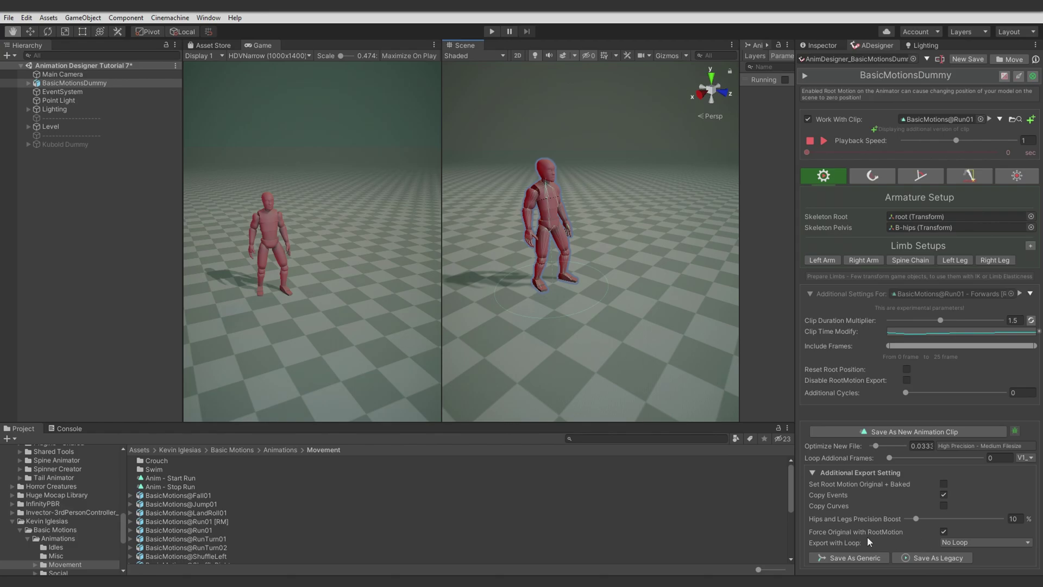
left_click(944, 531)
left_click_drag(631, 325, 610, 305, "alt")
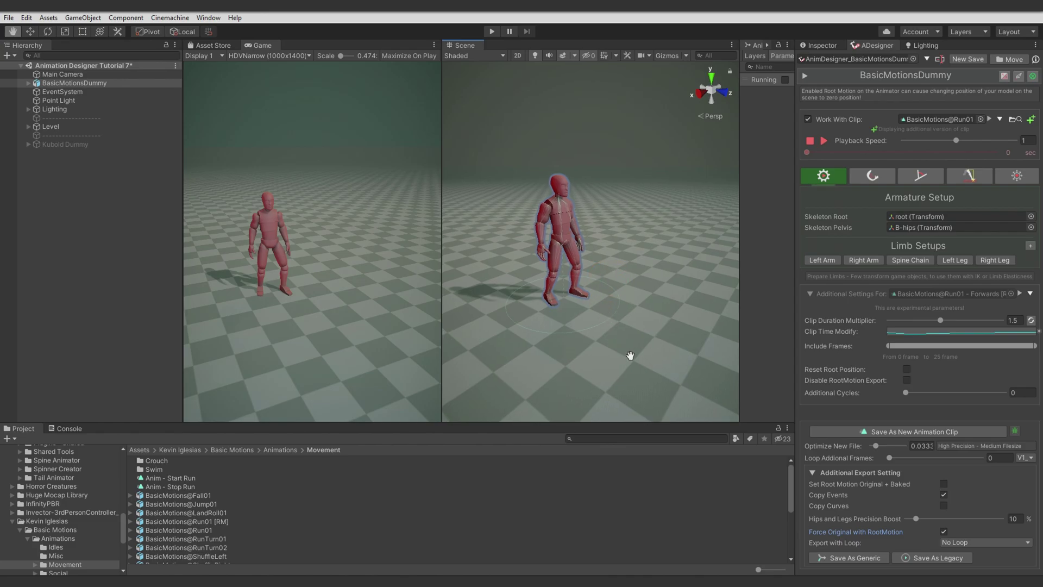
mouse_move(880, 531)
mouse_move(813, 152)
left_mouse_down()
mouse_move(951, 162)
mouse_move(811, 162)
left_mouse_up()
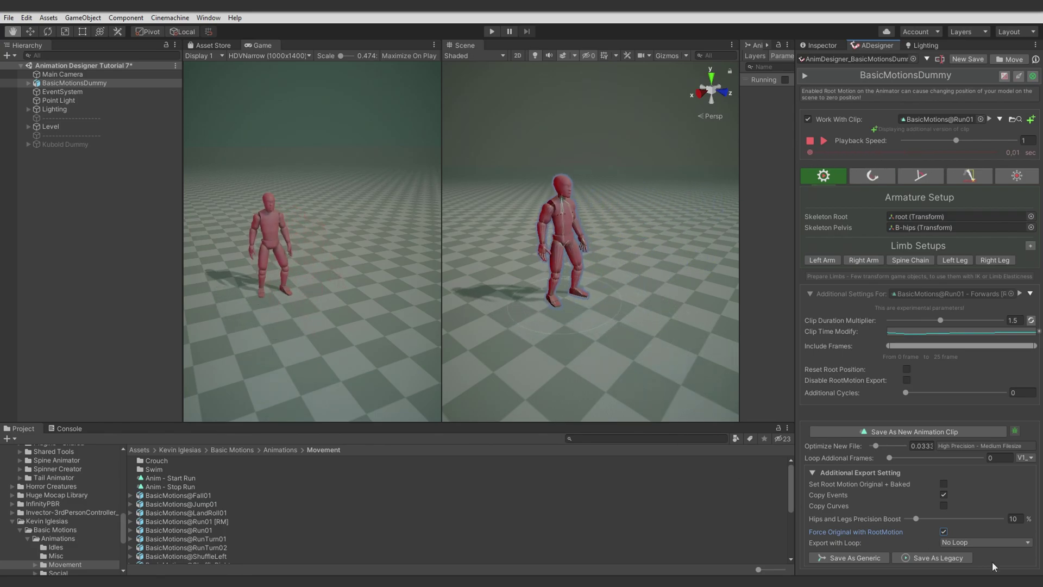
Step: Keep Export with Loop at No Loop and bring up the clip-version list
left_click(829, 541)
left_click(951, 542)
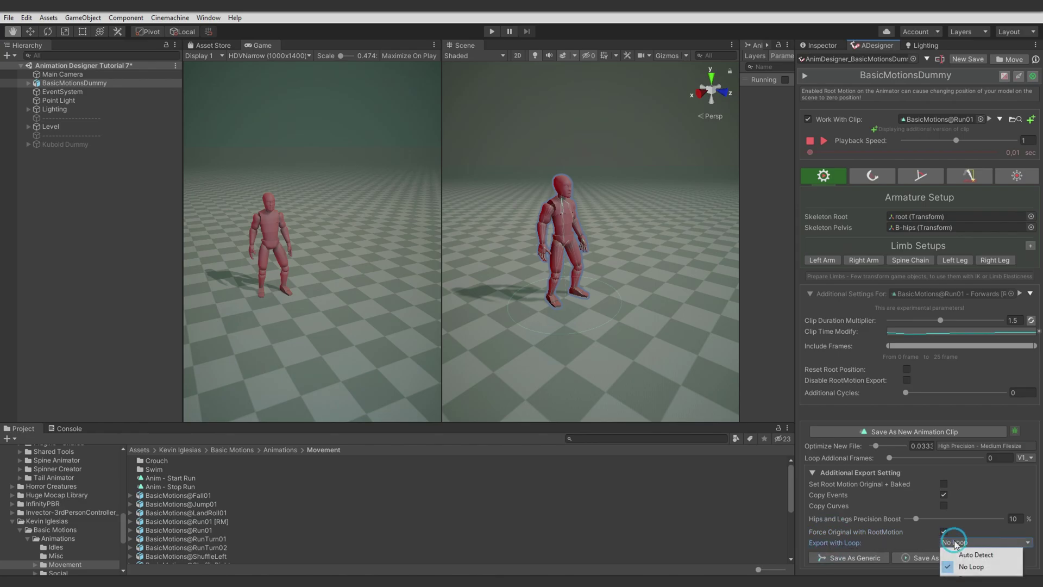
left_click(963, 568)
left_click(872, 176)
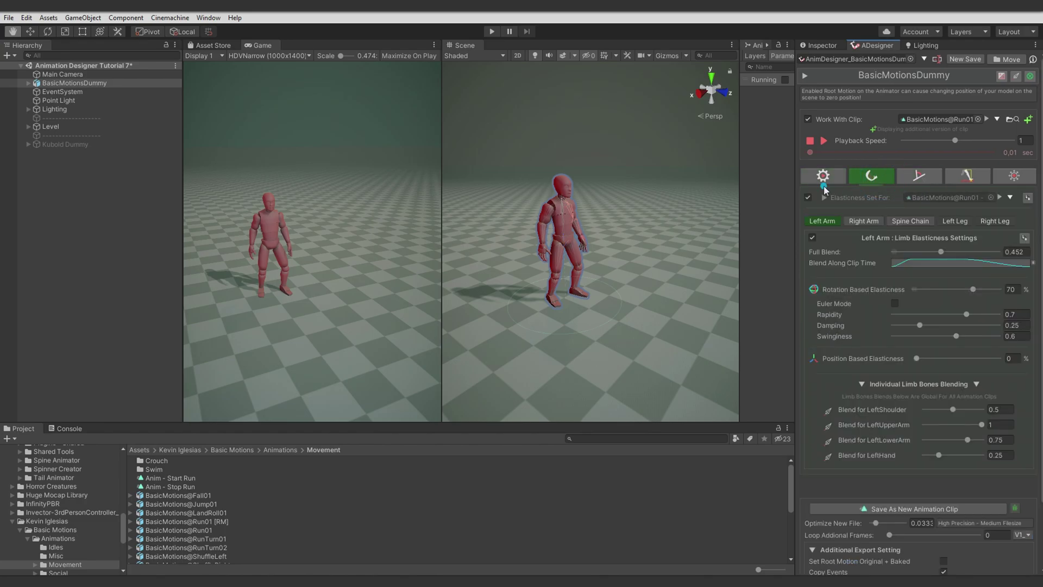
left_click(823, 179)
left_click_drag(600, 229, 568, 252)
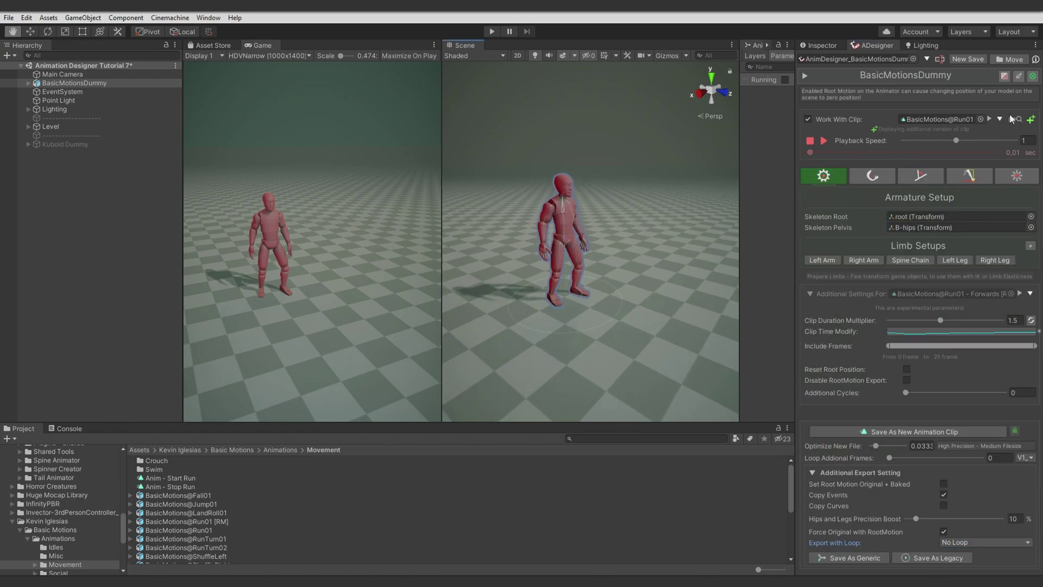
left_click(1030, 119)
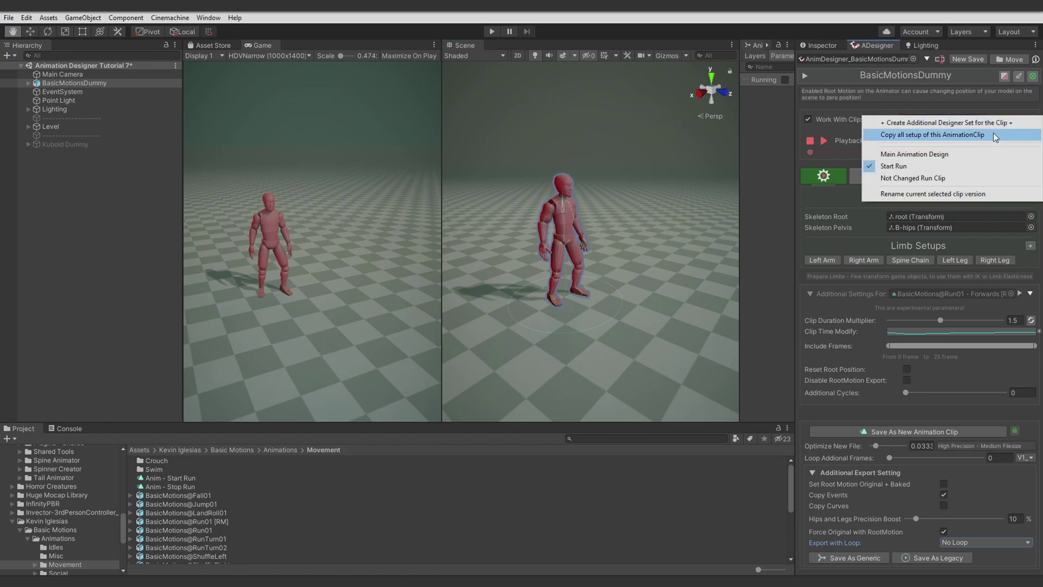
Step: Switch Run01 to the Main Animation Design version and play then stop its preview
left_click(903, 155)
left_click(825, 133)
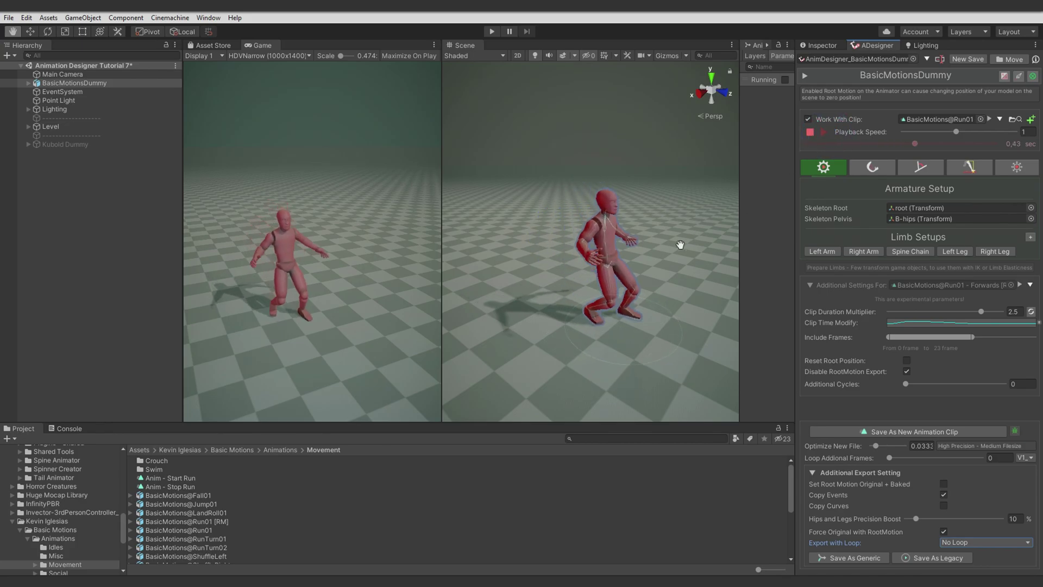
left_click(809, 145)
Step: Step through the Morphs and IK tabs to Bone Modificators, showing Spine Mod rotation Y -17.5
left_click(1014, 169)
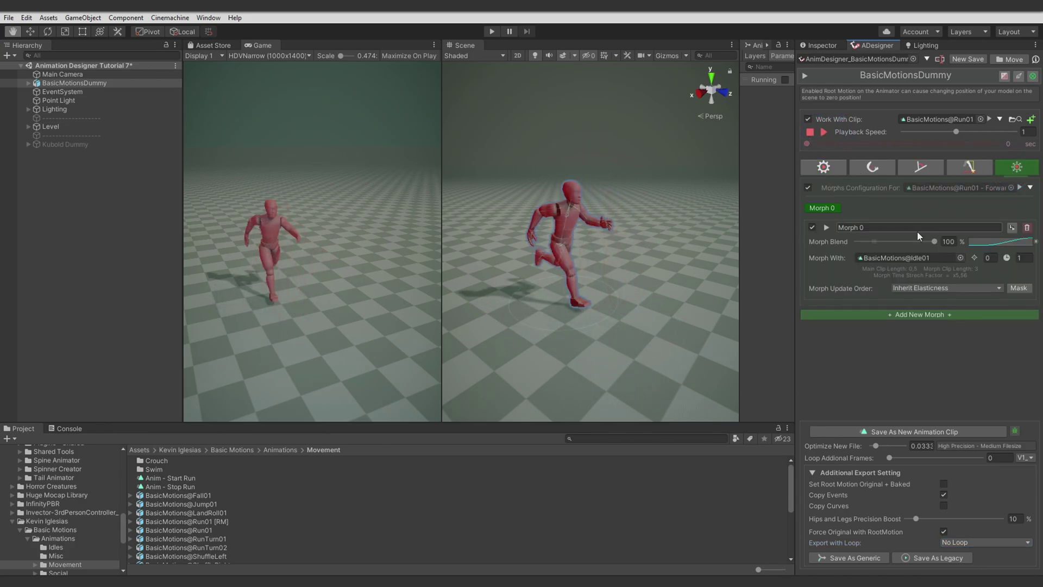
left_click(808, 188)
left_click(961, 168)
left_click(808, 187)
left_click(919, 169)
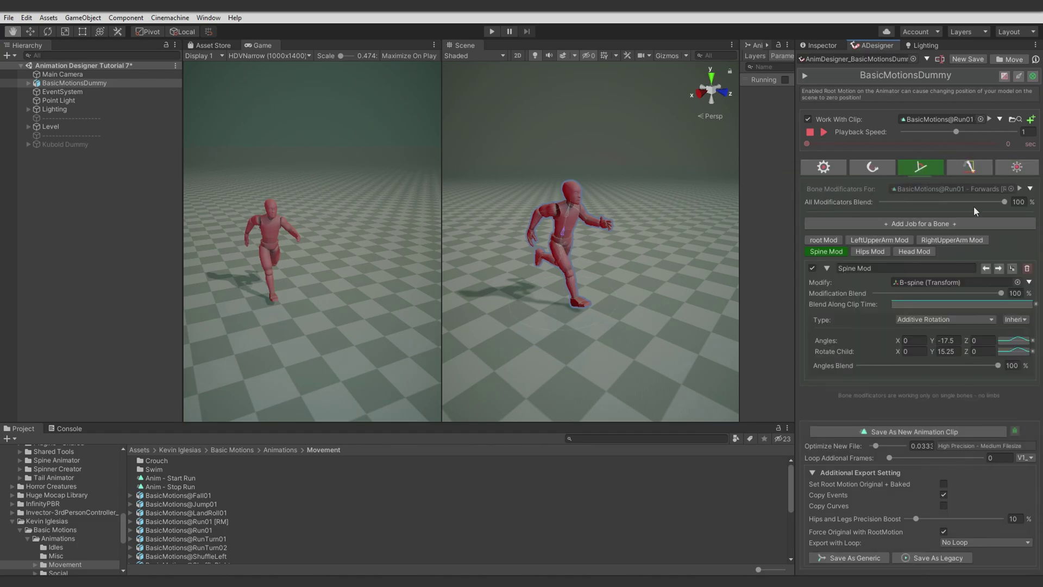
Step: Show Armature Setup for the Main version and play its 2.5x-duration running preview
left_click(871, 167)
left_click(831, 166)
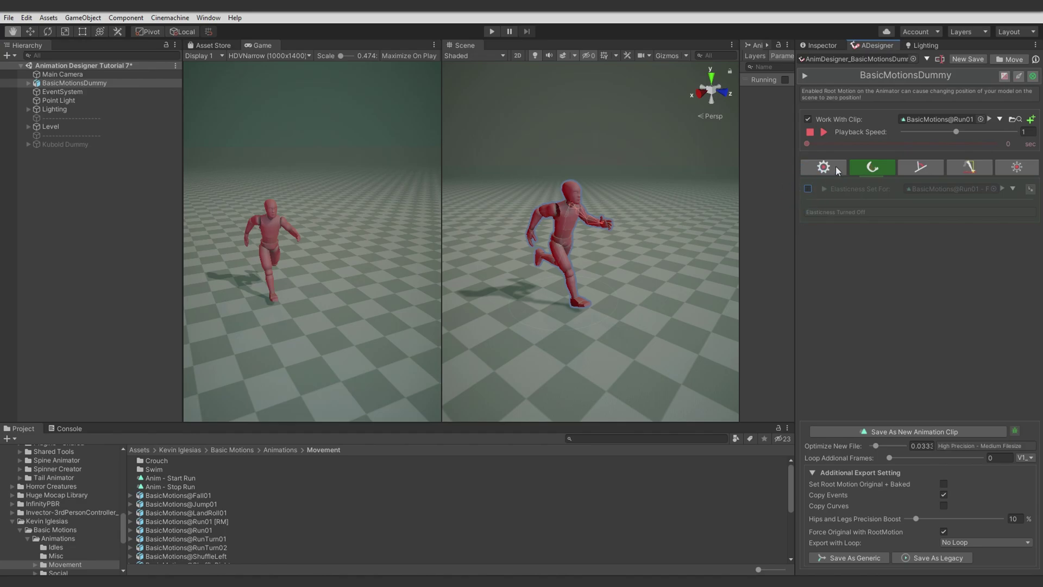
left_click_drag(664, 311, 659, 302, "alt")
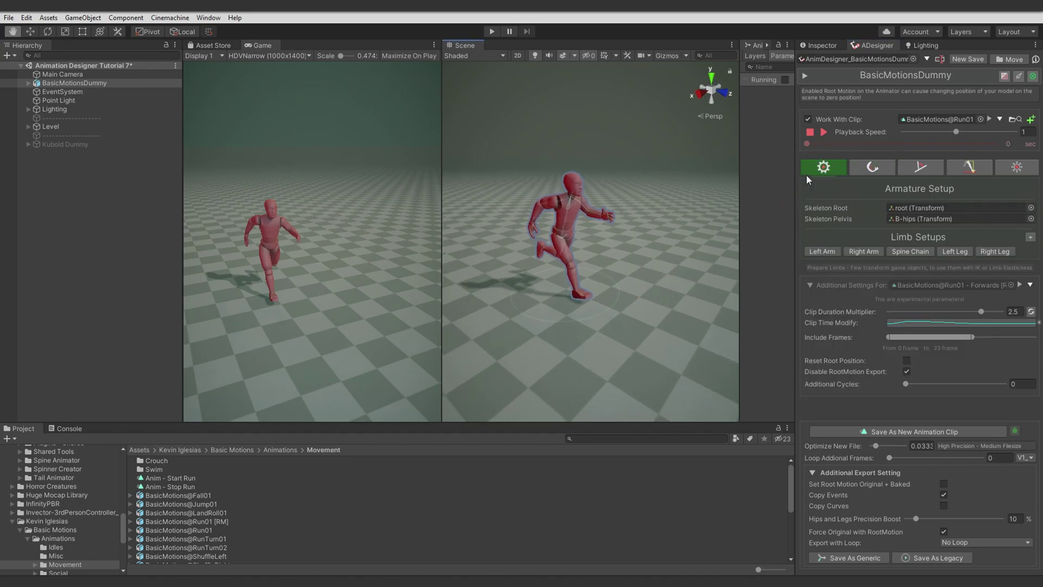
left_click_drag(647, 229, 601, 259, "alt")
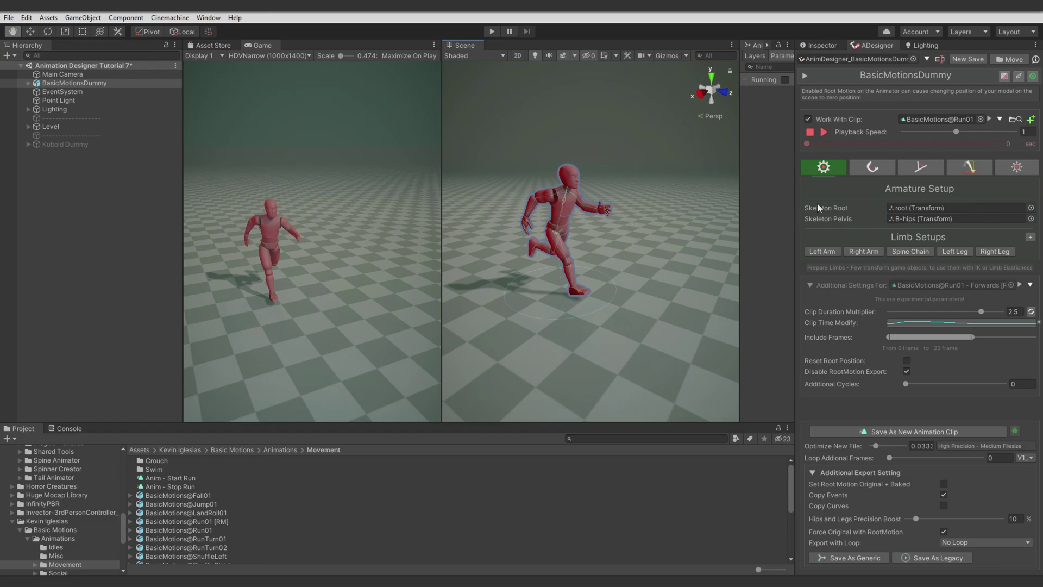
left_click(824, 132)
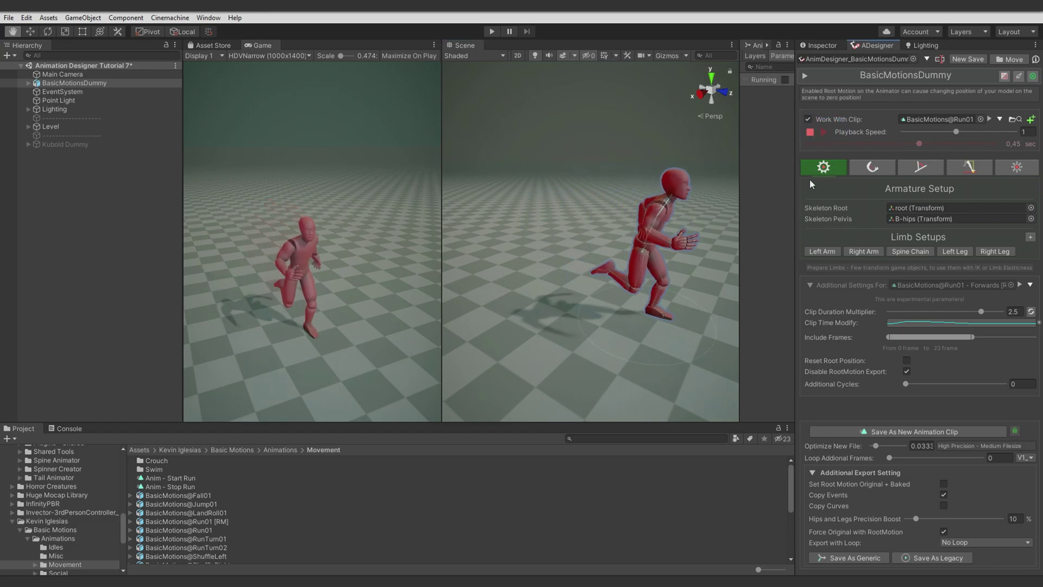
left_click_drag(737, 251, 608, 277, "alt")
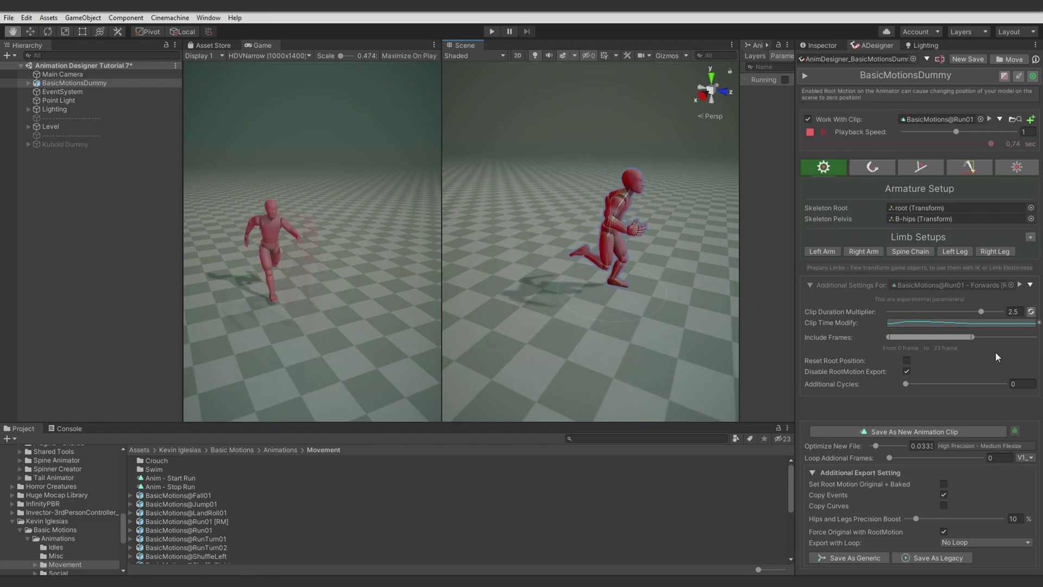
left_click(907, 322)
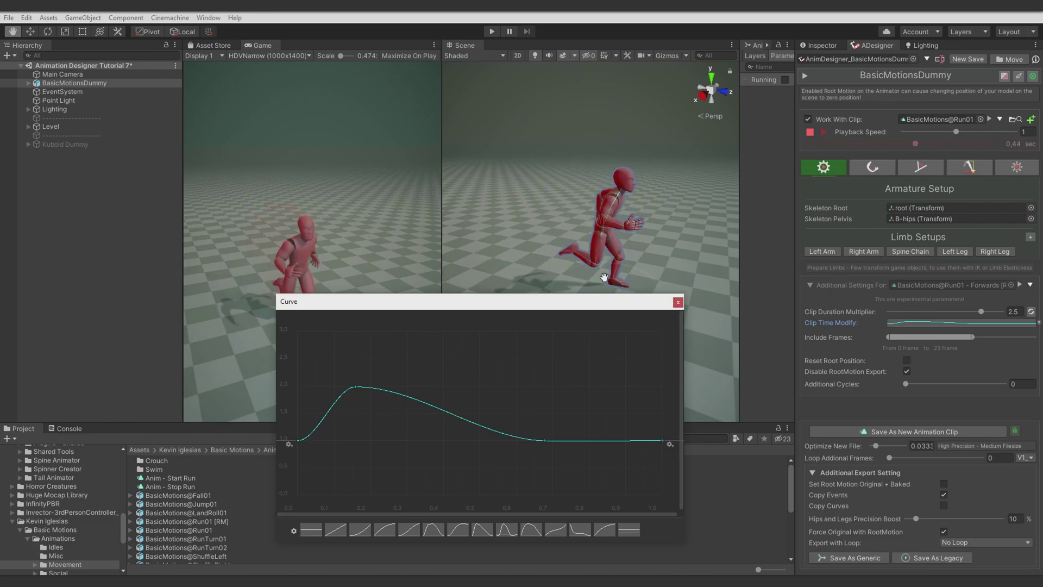
left_click(677, 302)
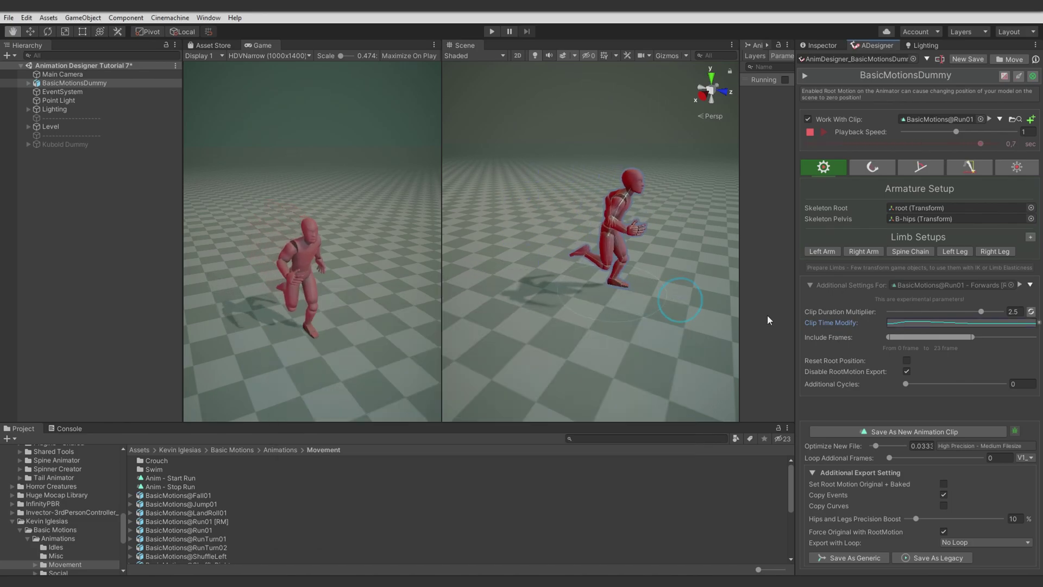
left_click(1014, 312)
type("1")
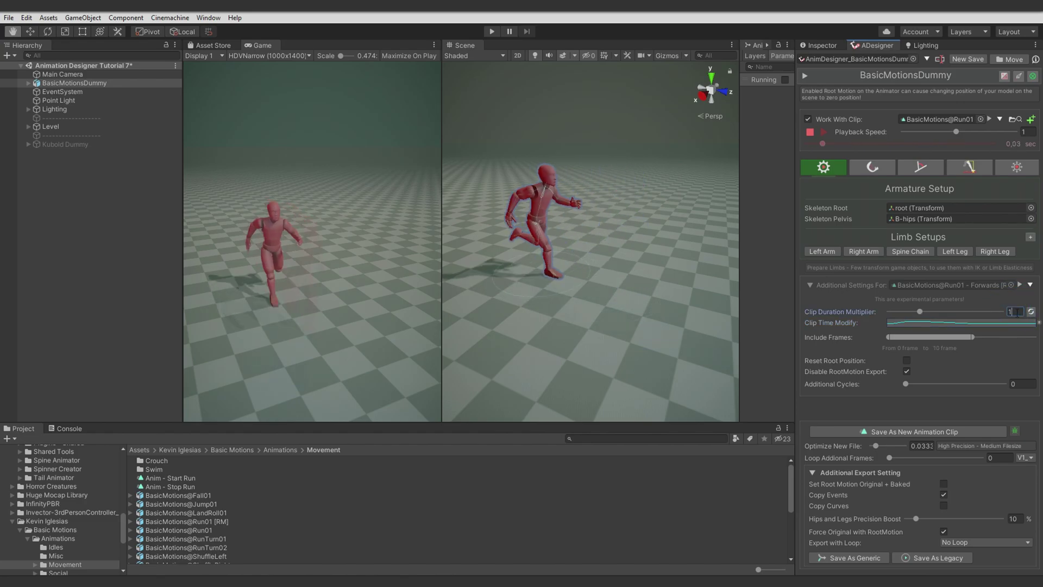
key("BackSpace")
type("2,5")
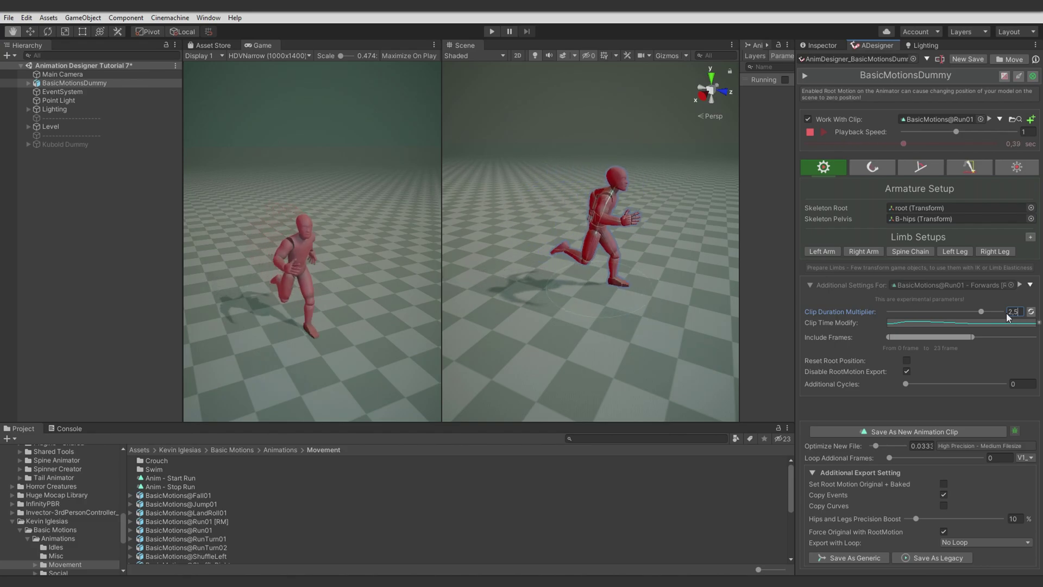
left_click(960, 323)
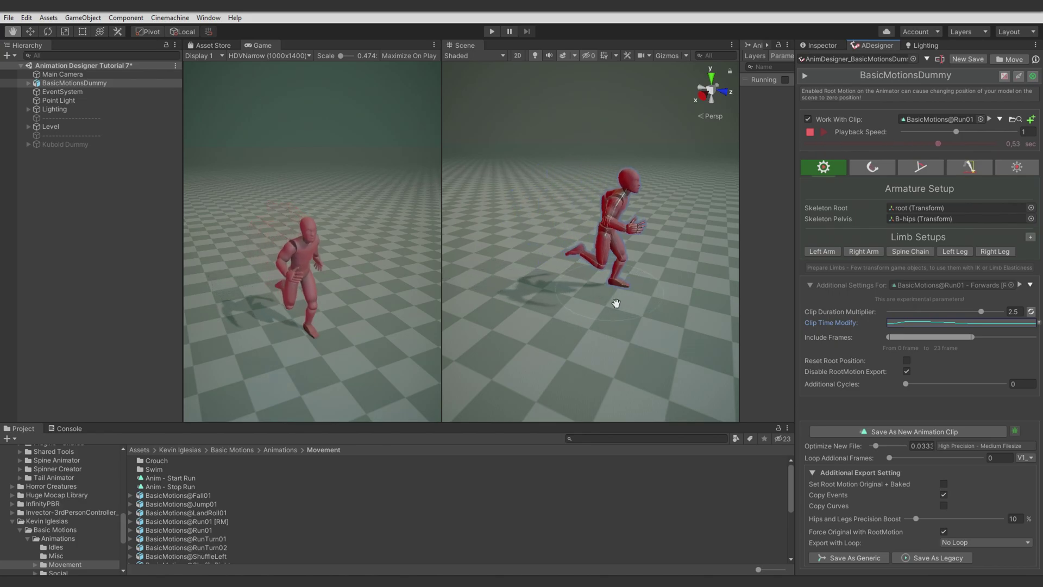
Step: Review the bone modifiers, switching Head Mod off and toggling LeftUpperArm Mod
left_click(905, 169)
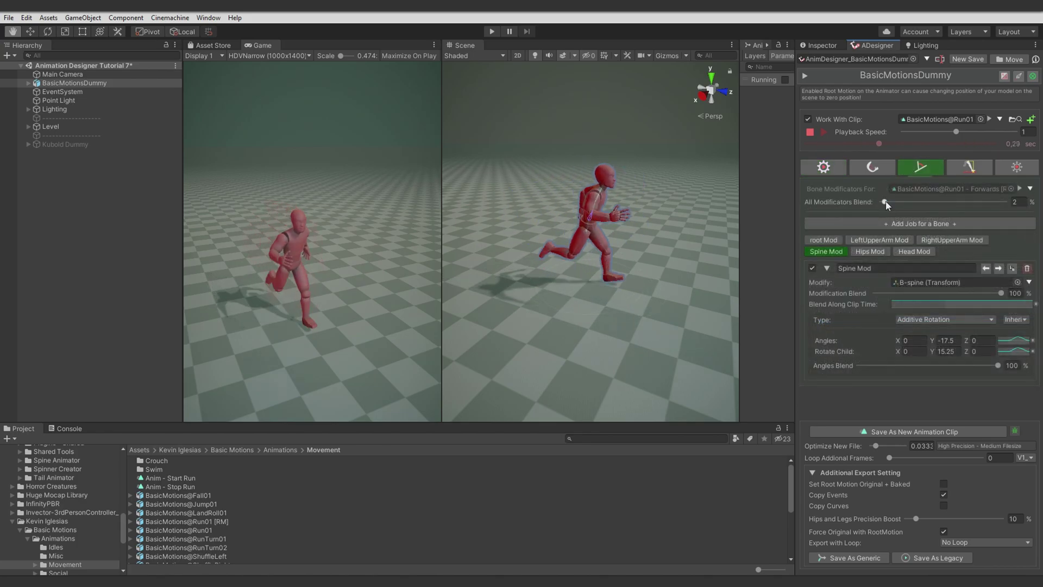
left_click(851, 251)
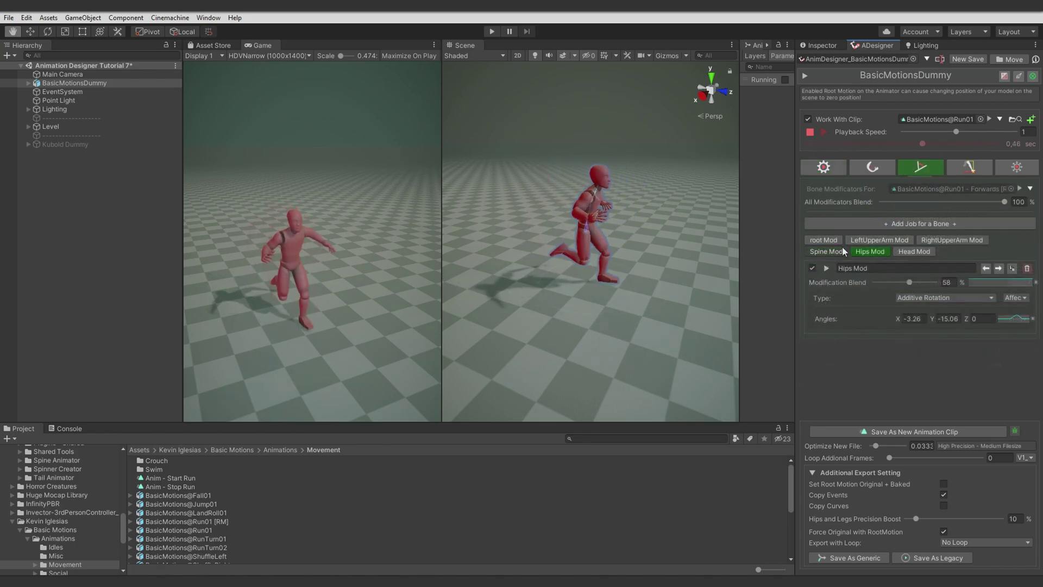
left_click(914, 251)
left_click(813, 267)
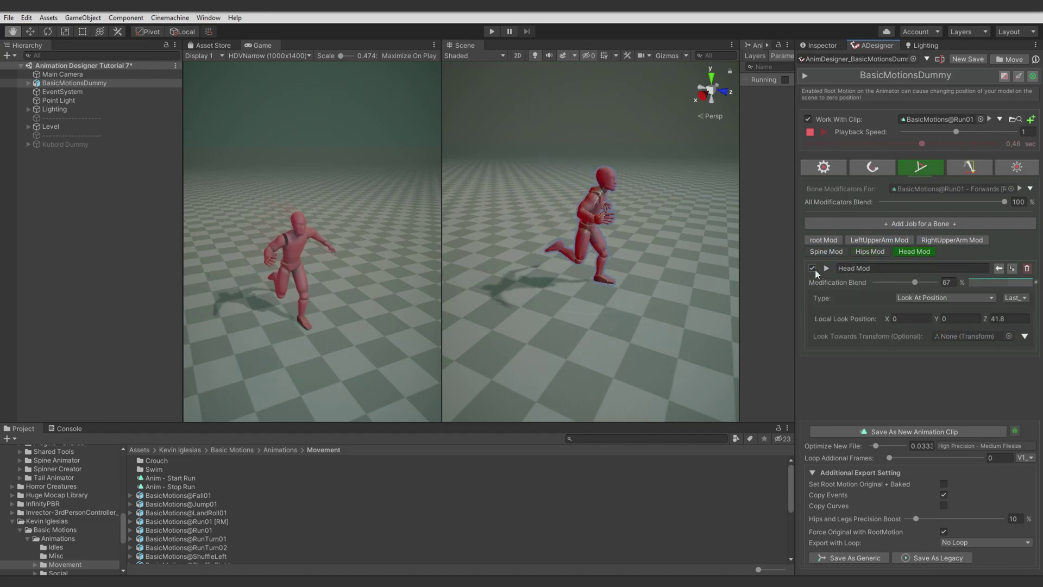
left_click(925, 239)
left_click(884, 237)
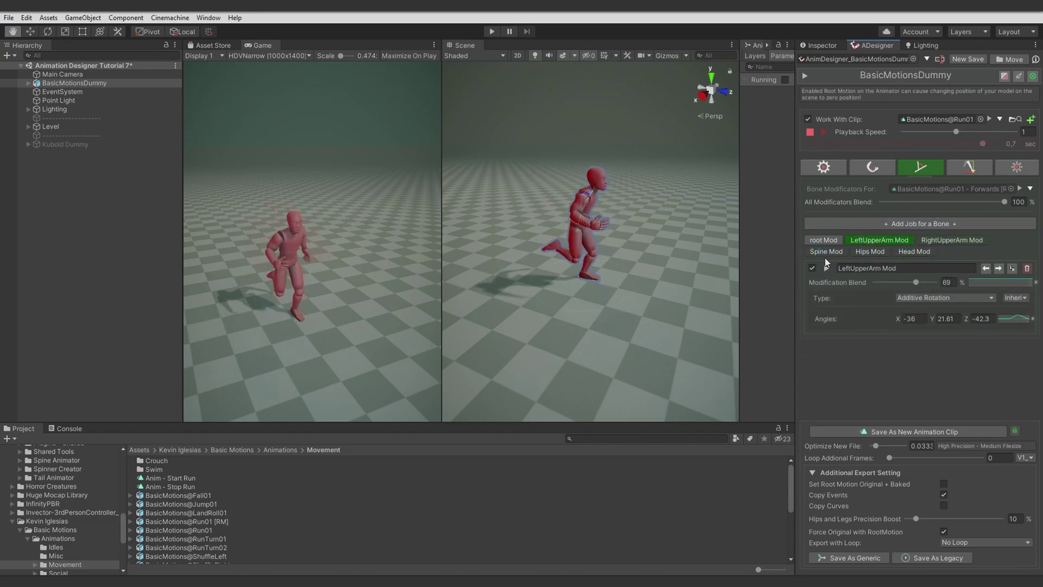
left_click(813, 265)
Step: Open the root Mod's update-order options and close them unchanged
left_click(832, 239)
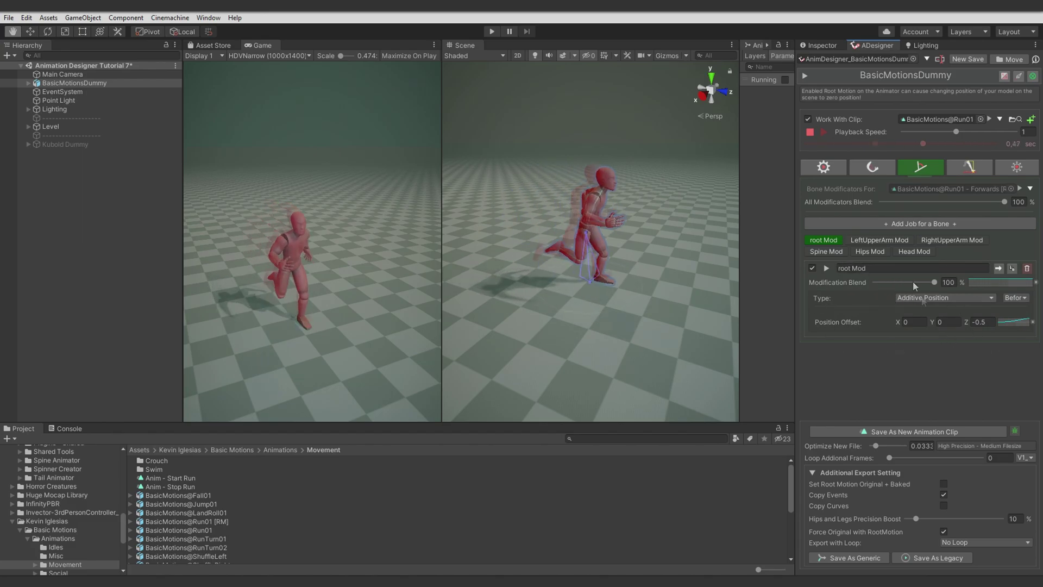
left_click(1015, 298)
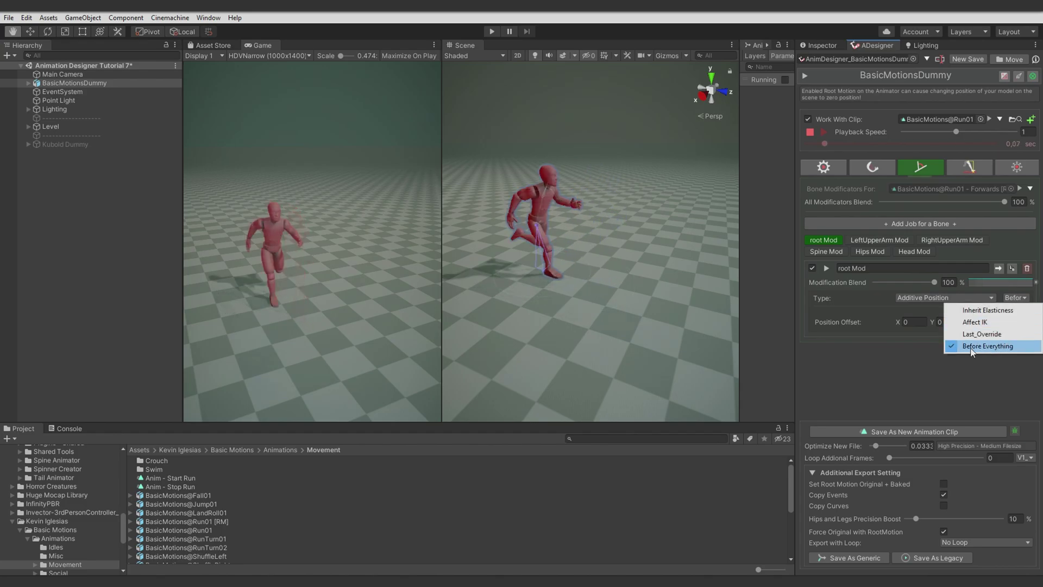
left_click(904, 353)
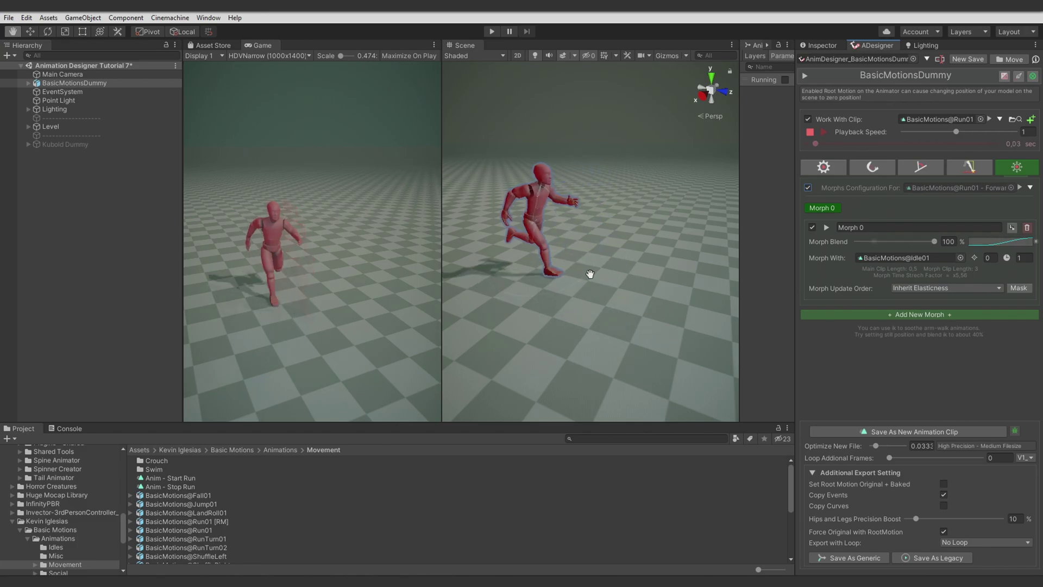
Step: Return to Run01's Armature Setup page showing the 2.5 duration multiplier and root motion settings
left_click(828, 171)
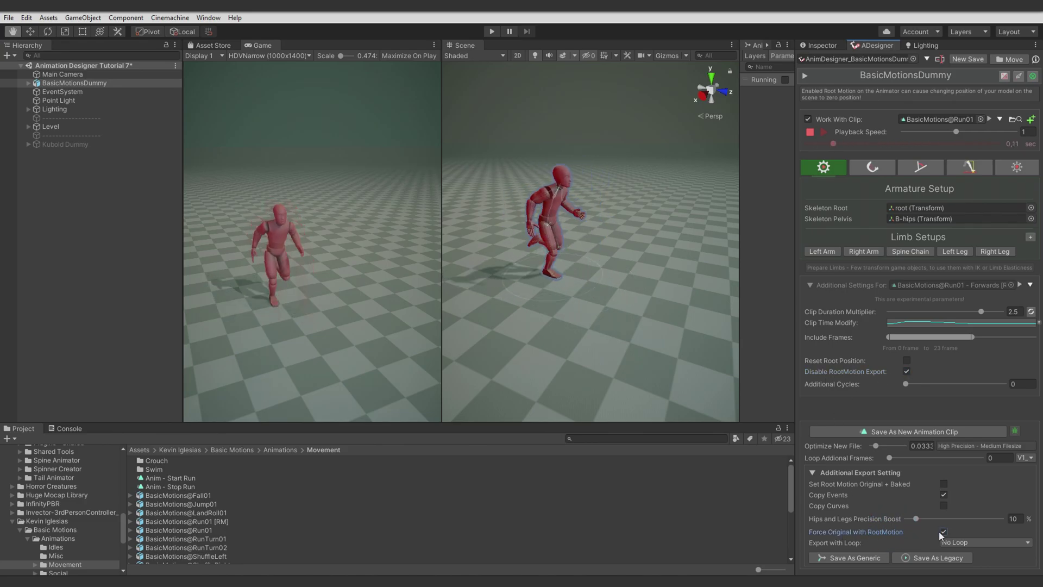
Step: Stop the Run01 preview, rewinding to 0 seconds, and bring up the Left Arm Elasticness settings
mouse_move(937, 531)
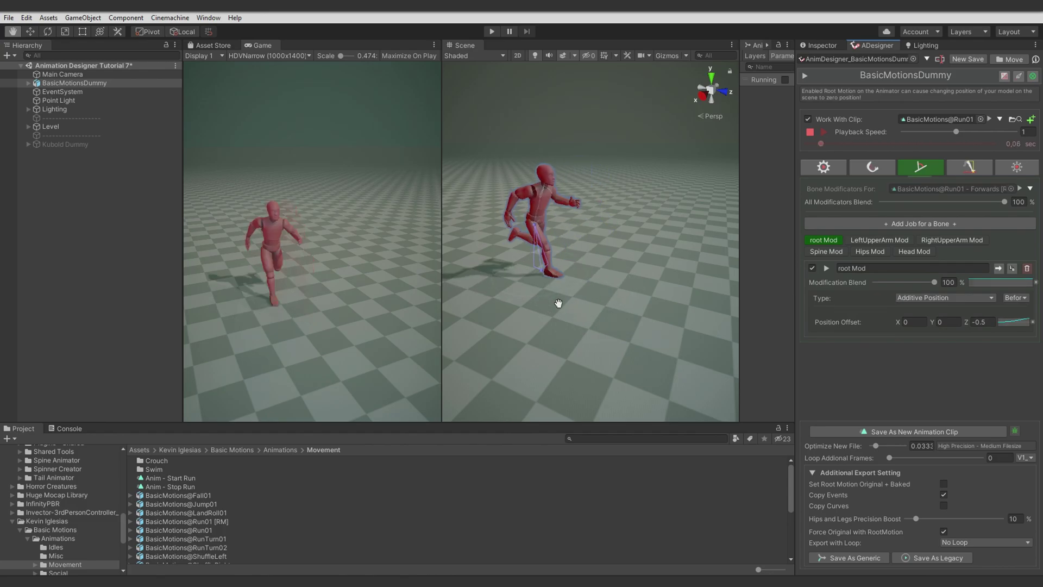
left_click(823, 167)
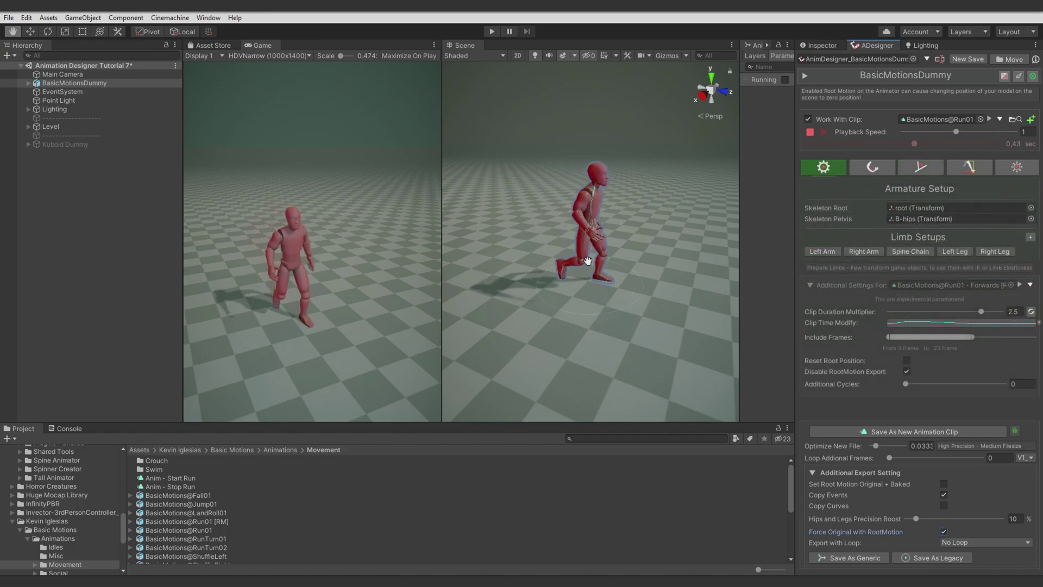
left_click(809, 132)
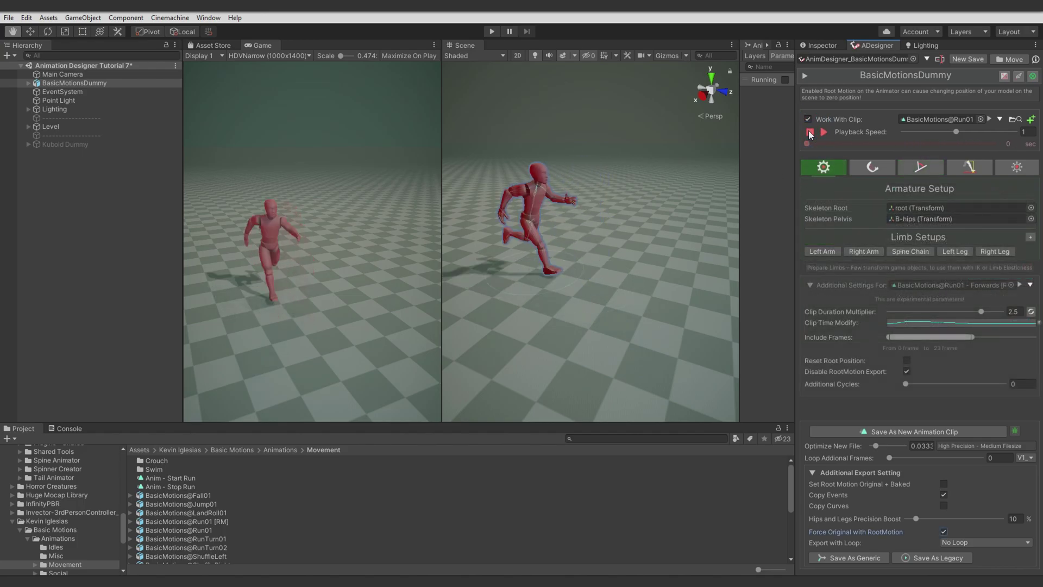
left_click(872, 167)
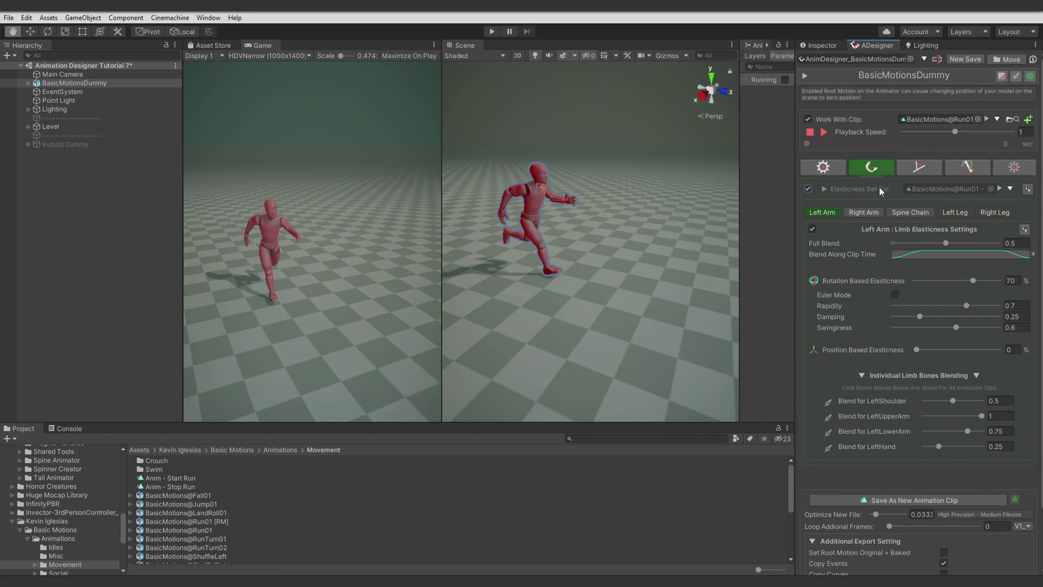
Step: Enable the LeftUpperArm and RightUpperArm Mods and review the blend curve at 0.33 seconds
left_click(919, 167)
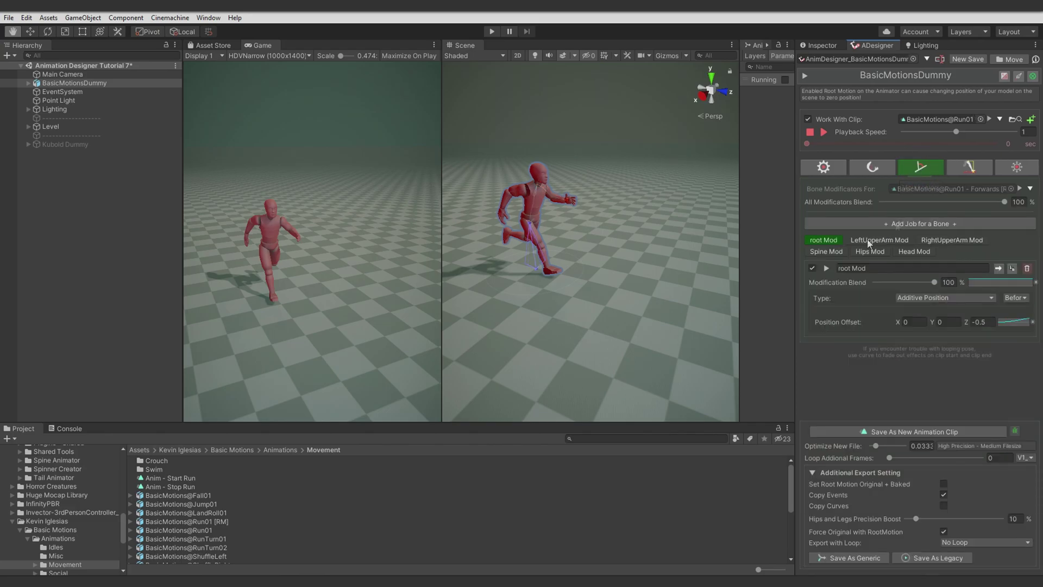
left_click(812, 266)
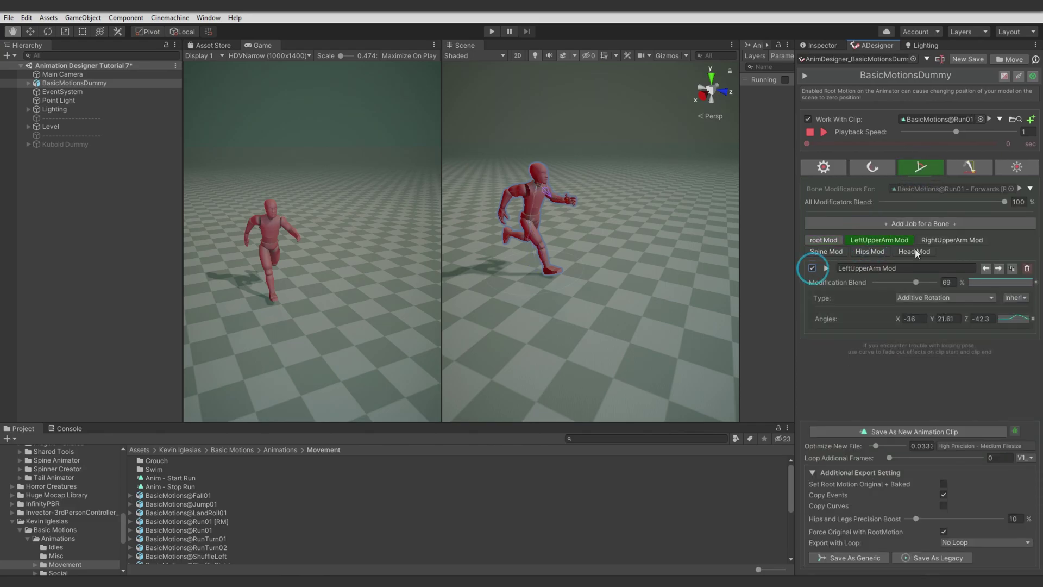
left_click(959, 240)
left_click(812, 268)
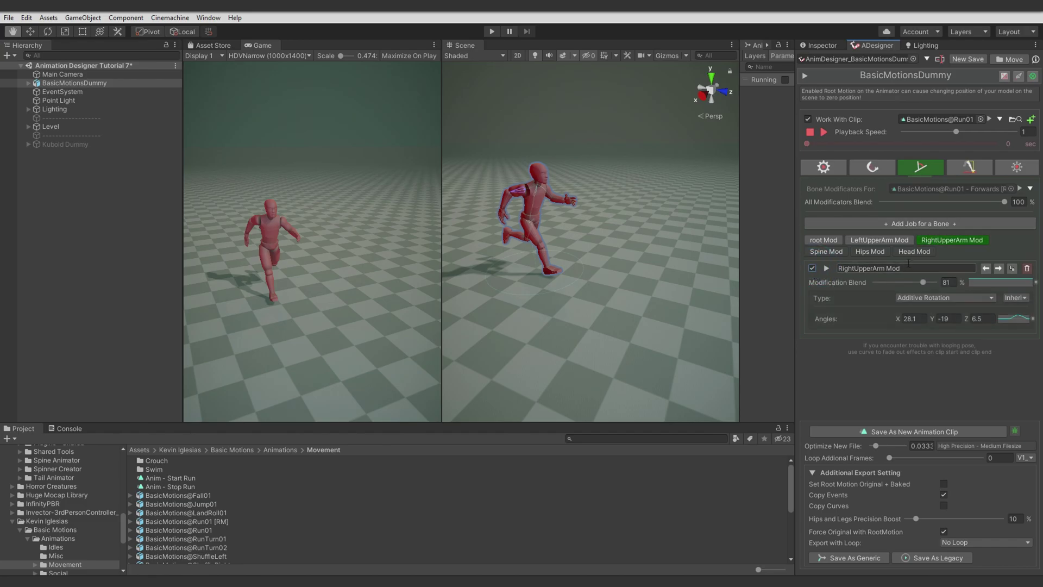
left_click(811, 144)
left_click_drag(822, 142, 923, 144)
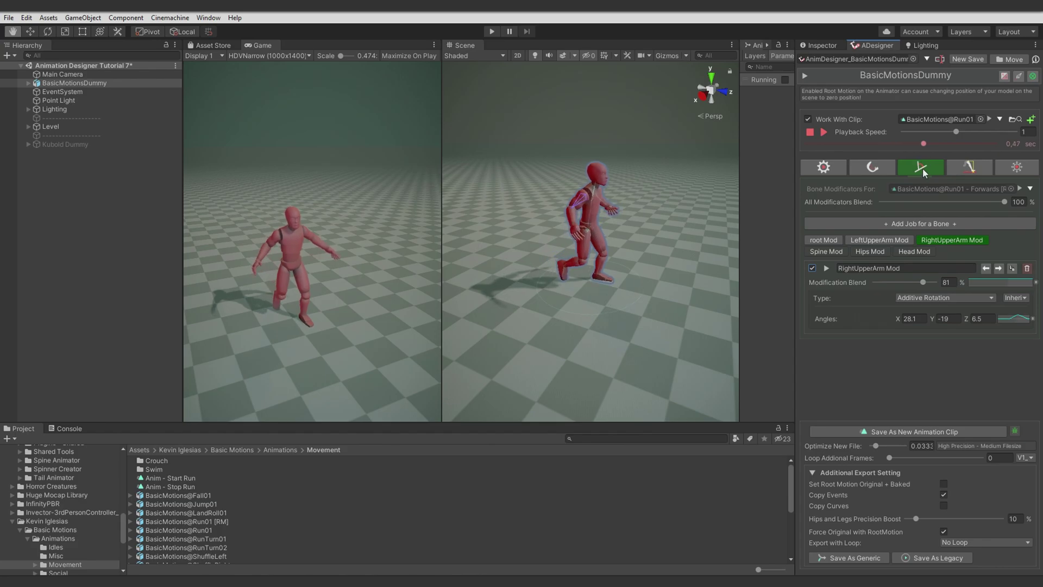
left_click(1014, 318)
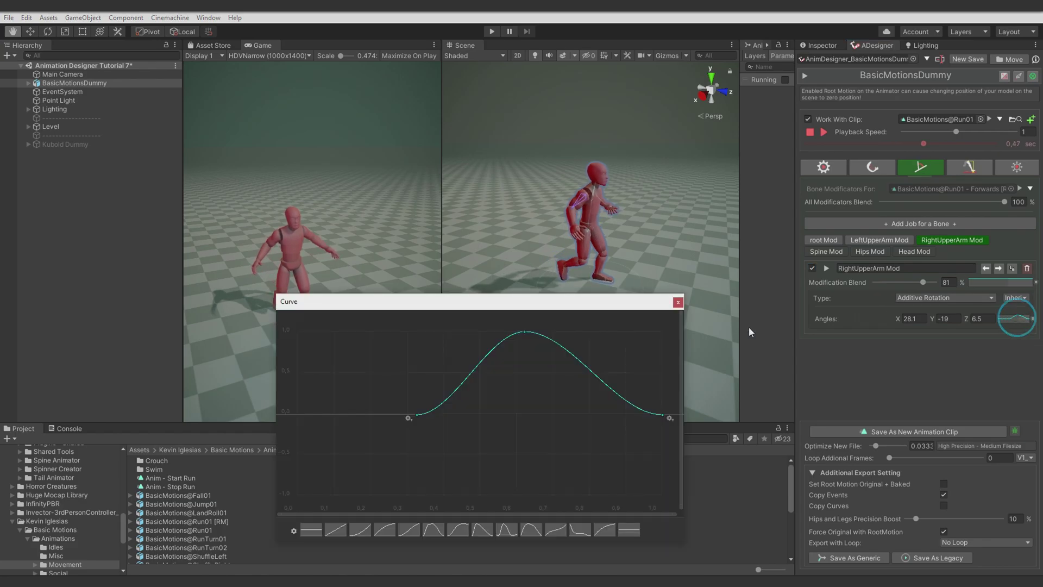
left_click(678, 301)
mouse_move(922, 282)
left_mouse_down()
mouse_move(850, 284)
mouse_move(923, 292)
left_mouse_up()
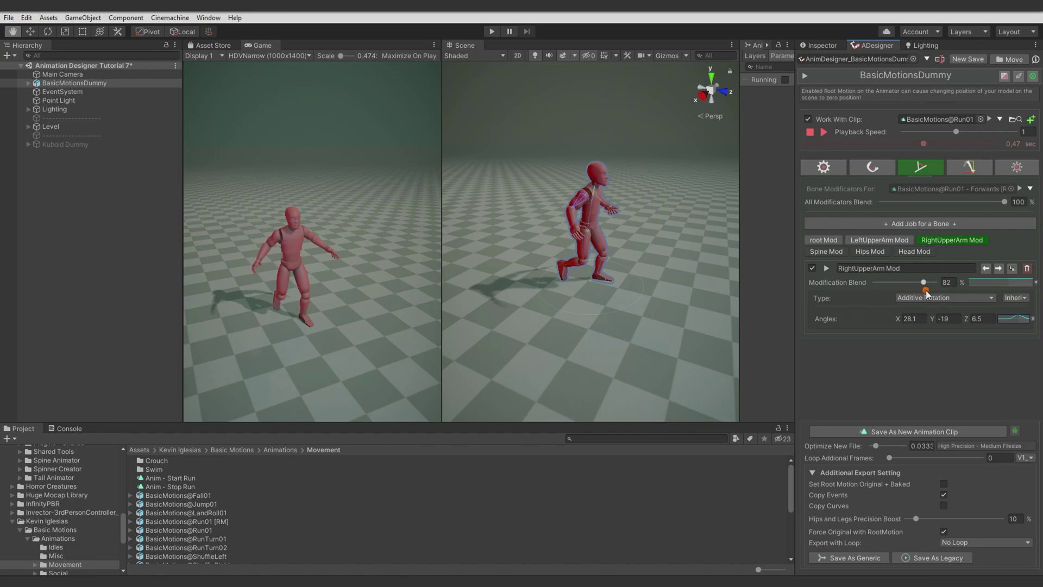
Step: Lower the LeftUpperArm Mod blend from 71% to 66% and preview at 0.15 seconds
left_click(887, 240)
left_click(916, 281)
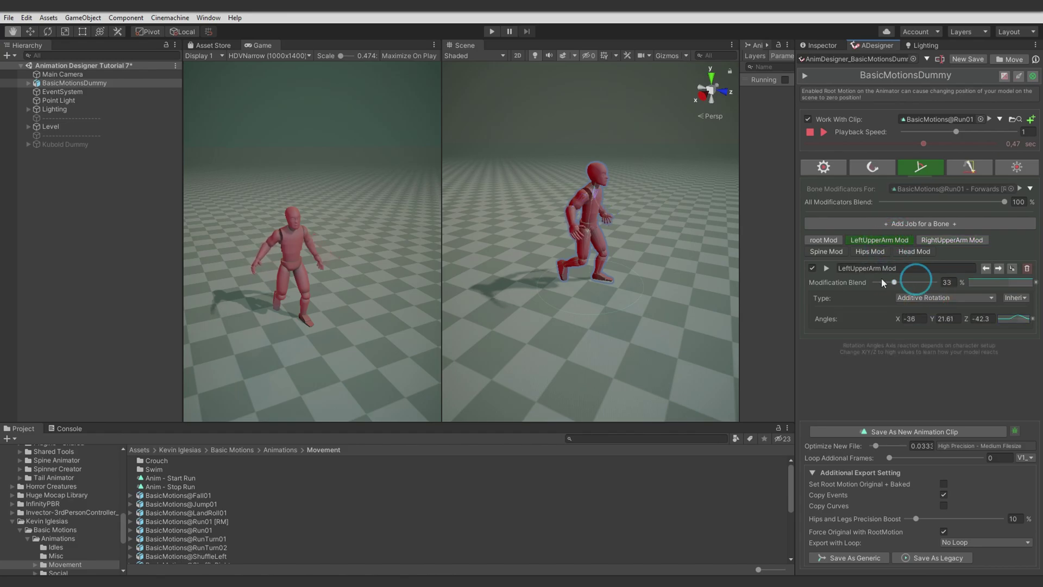
left_click_drag(919, 289, 915, 289)
mouse_move(845, 144)
left_mouse_down()
mouse_move(803, 144)
mouse_move(843, 144)
left_mouse_up()
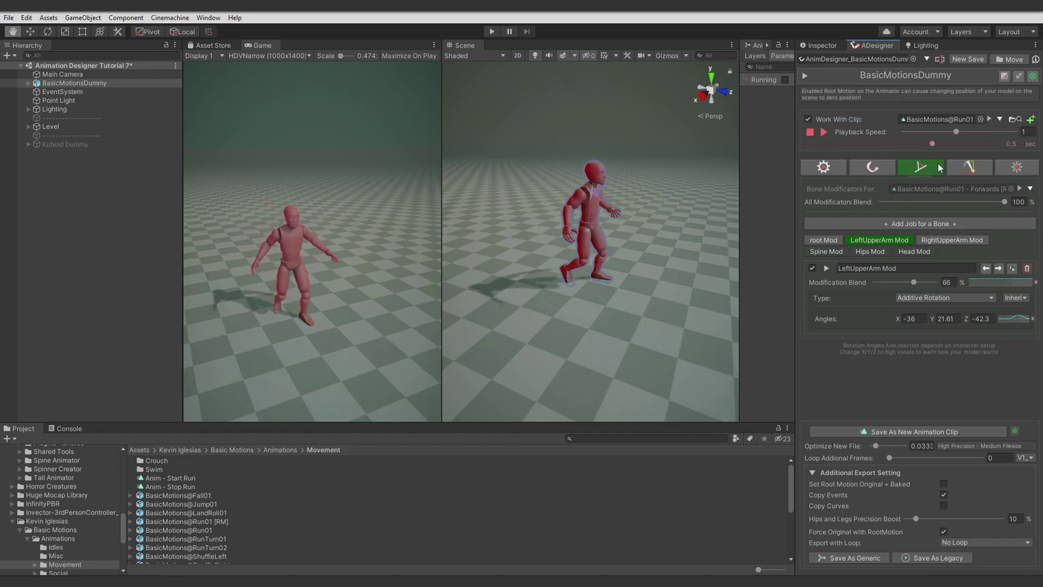
left_click_drag(600, 250, 619, 249)
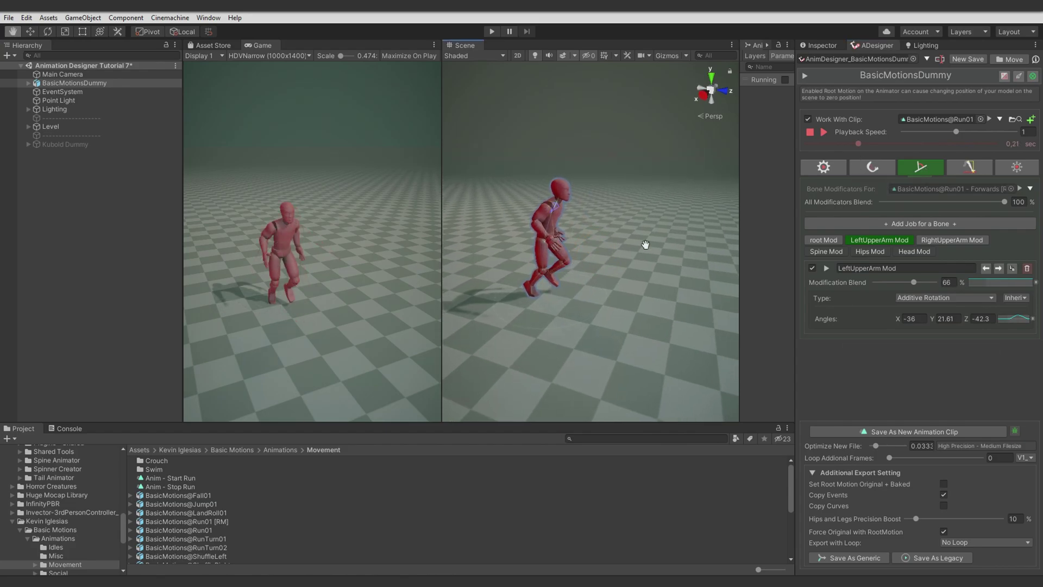
Step: Enable the Hips Mod, leaving its update order unchanged
left_click(812, 267)
left_click(812, 267)
left_click(869, 252)
left_click(812, 267)
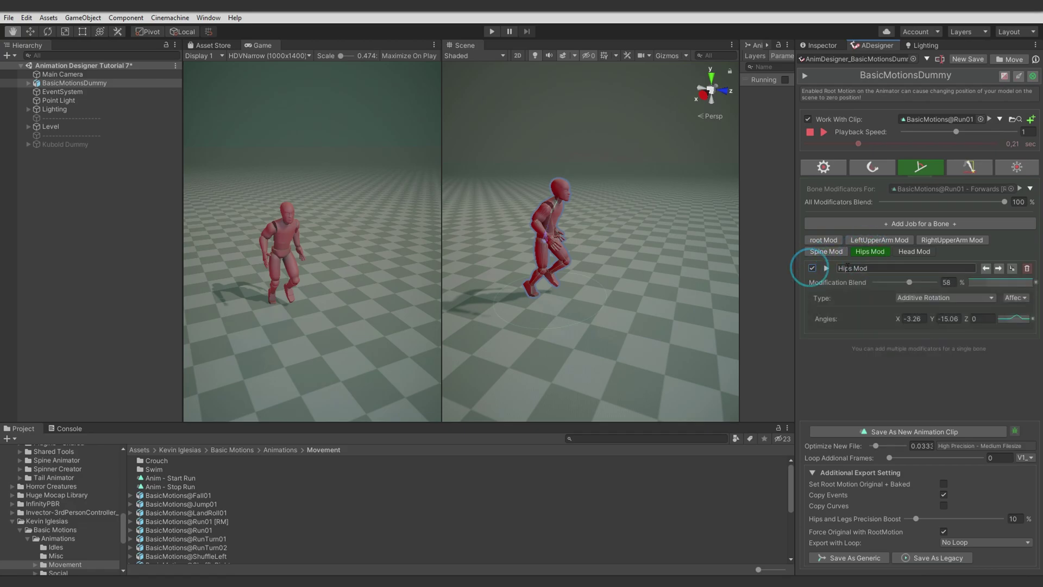
left_click(913, 251)
left_click(869, 252)
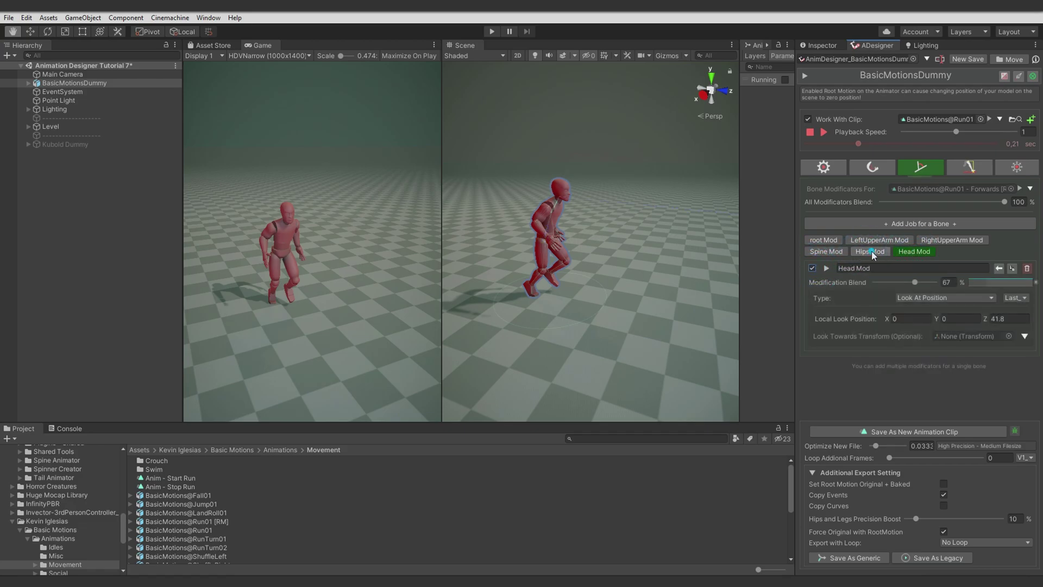
left_click(1014, 298)
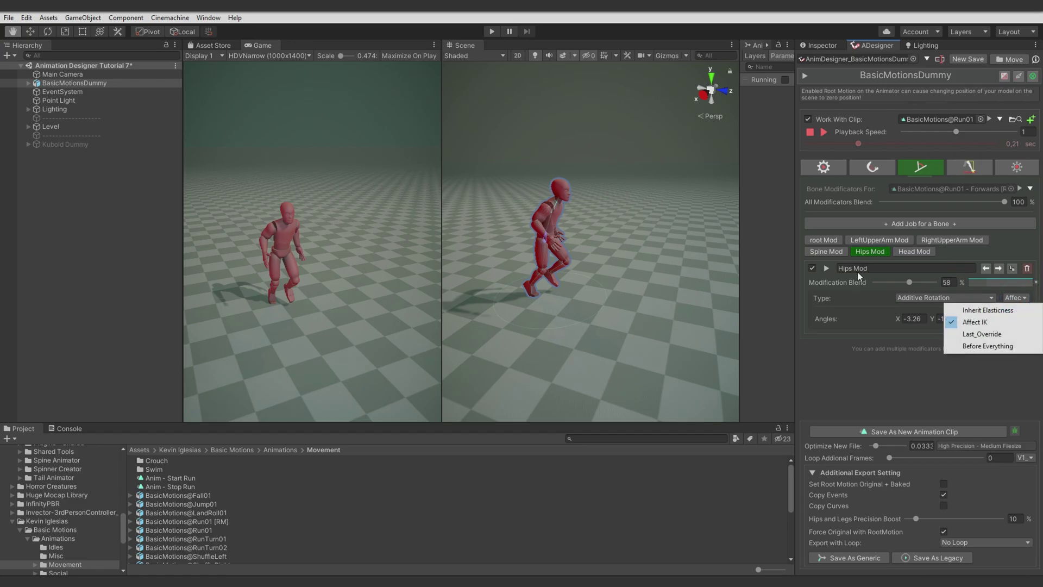
left_click(844, 282)
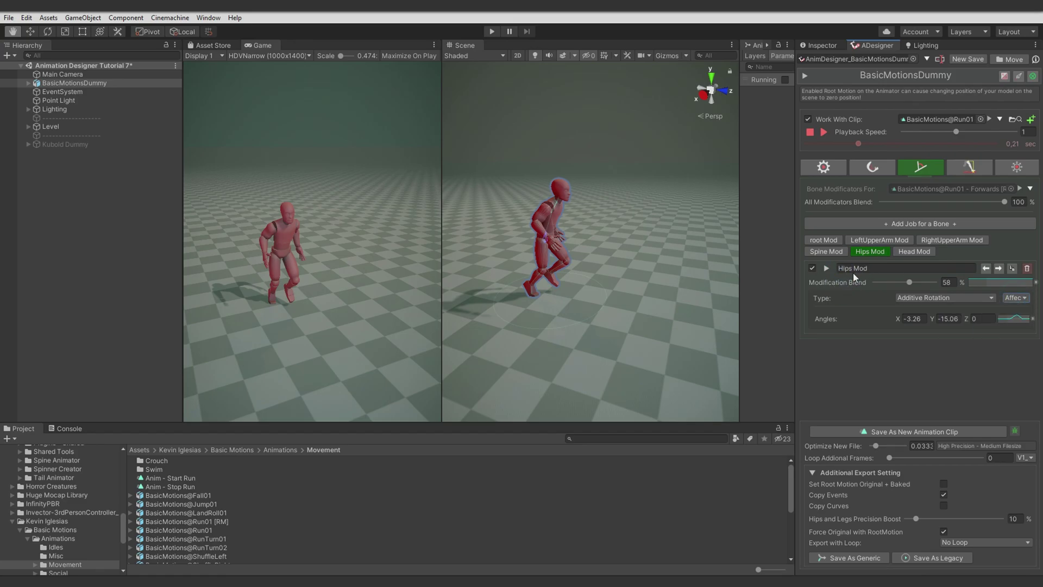
Step: Review the Spine Mod and Hips Mod blend amounts with the preview at 0.41 seconds
left_click(826, 251)
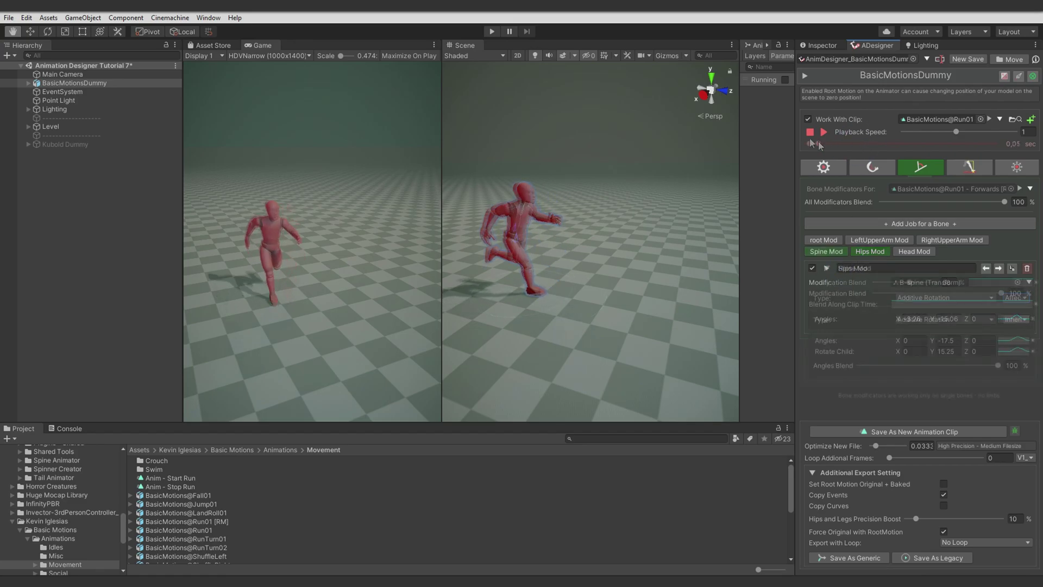
left_click_drag(838, 140, 921, 151)
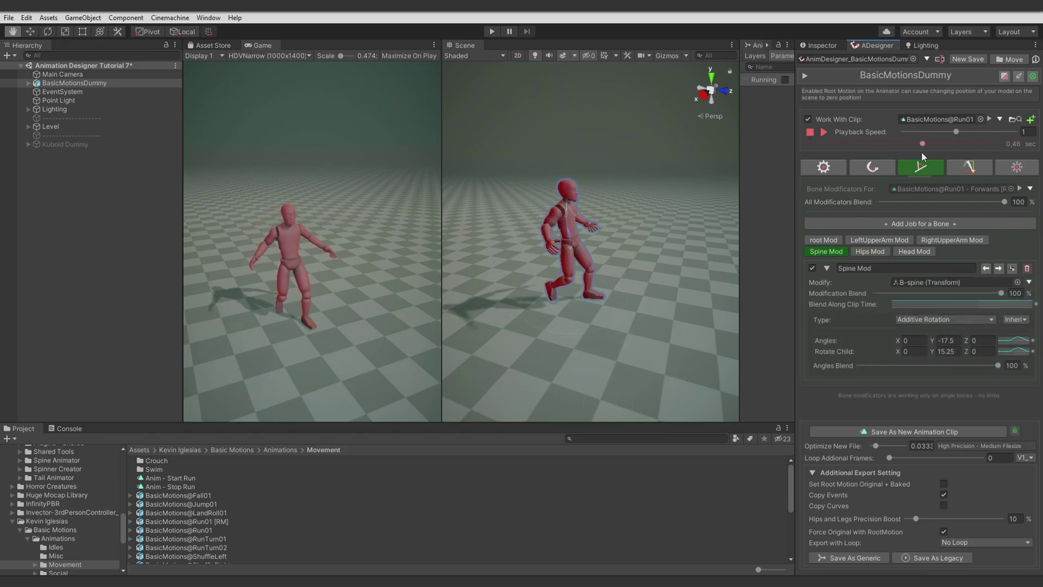
mouse_move(1000, 293)
left_mouse_down()
mouse_move(956, 293)
mouse_move(1009, 302)
left_mouse_up()
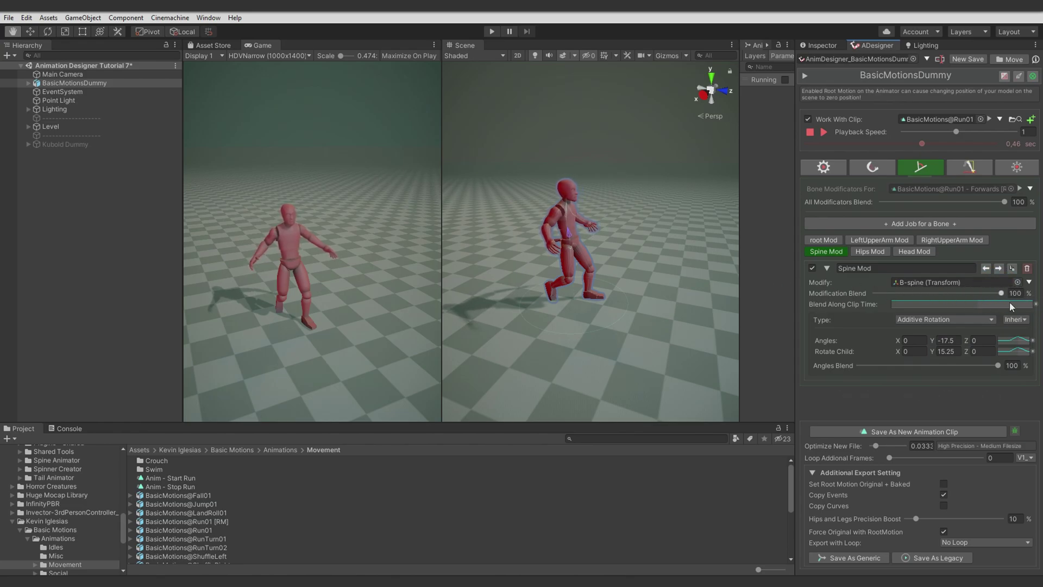
left_click(867, 252)
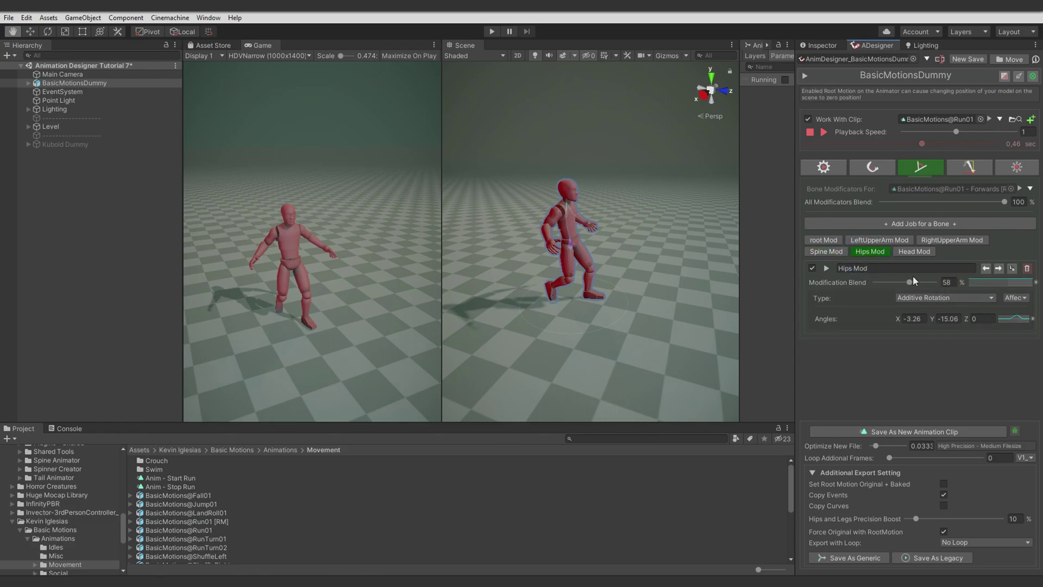
mouse_move(910, 282)
left_mouse_down()
mouse_move(872, 282)
mouse_move(906, 286)
left_mouse_up()
Step: Keep the Head Mod on Look At Position, trying 75% blend before returning to 67%
left_click(915, 251)
left_click_drag(682, 226, 925, 307, "alt")
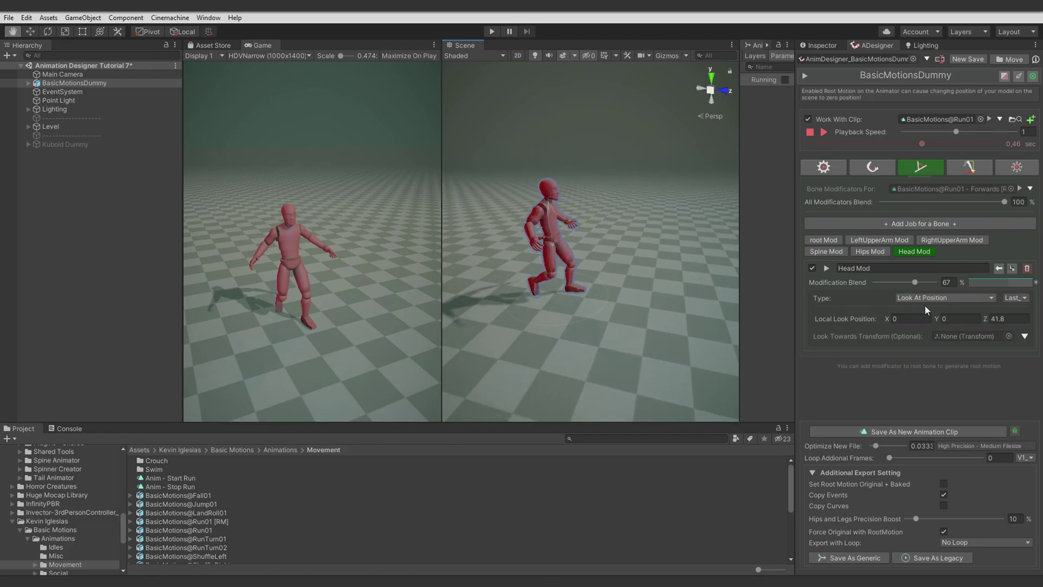
left_click(918, 298)
left_click(896, 293)
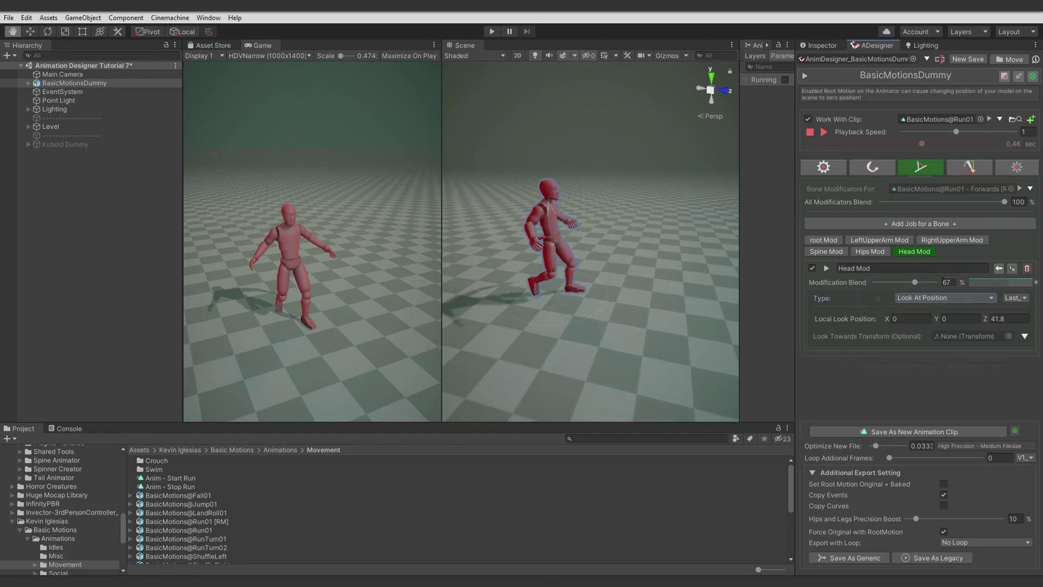
mouse_move(917, 283)
left_mouse_down()
mouse_move(927, 283)
mouse_move(915, 282)
left_mouse_up()
mouse_move(910, 145)
left_mouse_down()
mouse_move(827, 144)
mouse_move(898, 155)
left_mouse_up()
Step: Toggle the Head Mod off and on to compare the run at 0.52 seconds, leaving it enabled
left_click(812, 268)
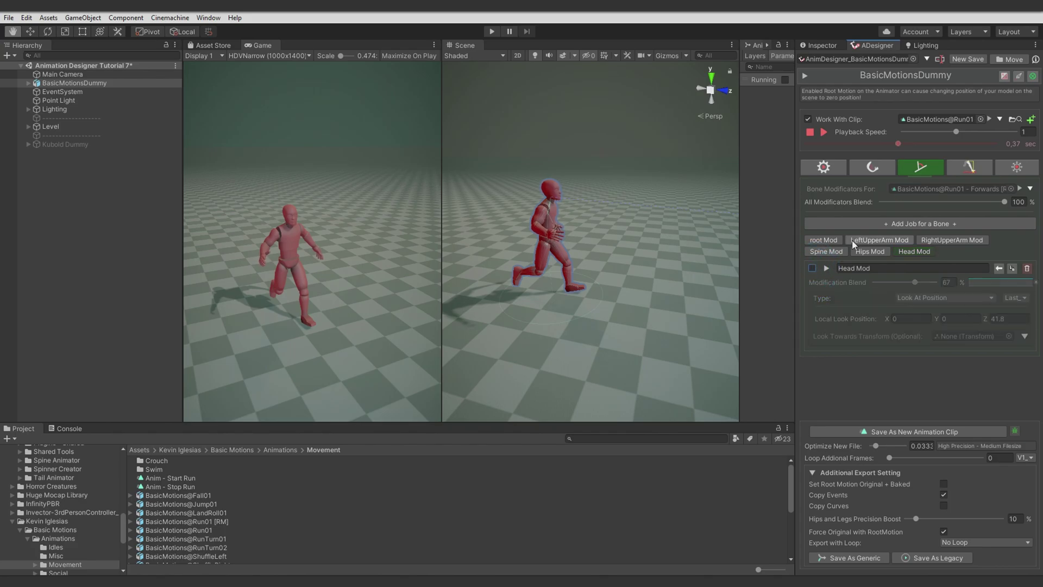
left_click(811, 269)
left_click_drag(899, 143, 938, 144)
left_click(813, 268)
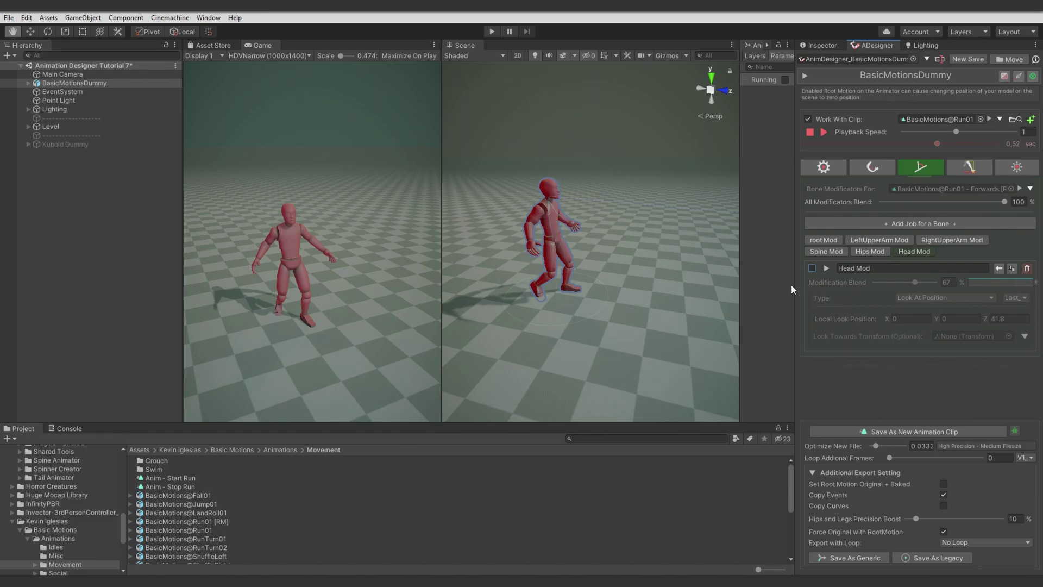
left_click(812, 268)
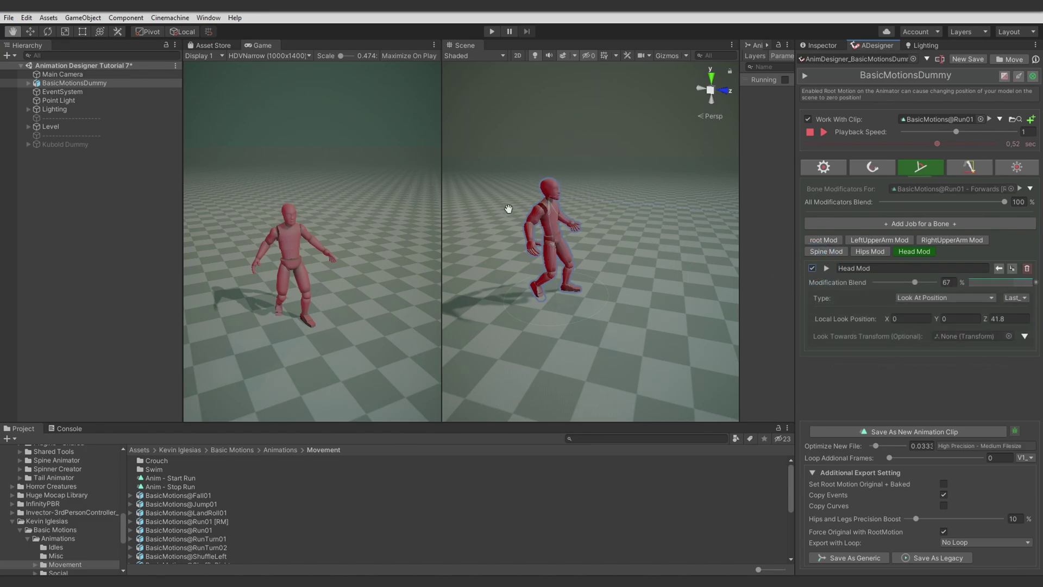